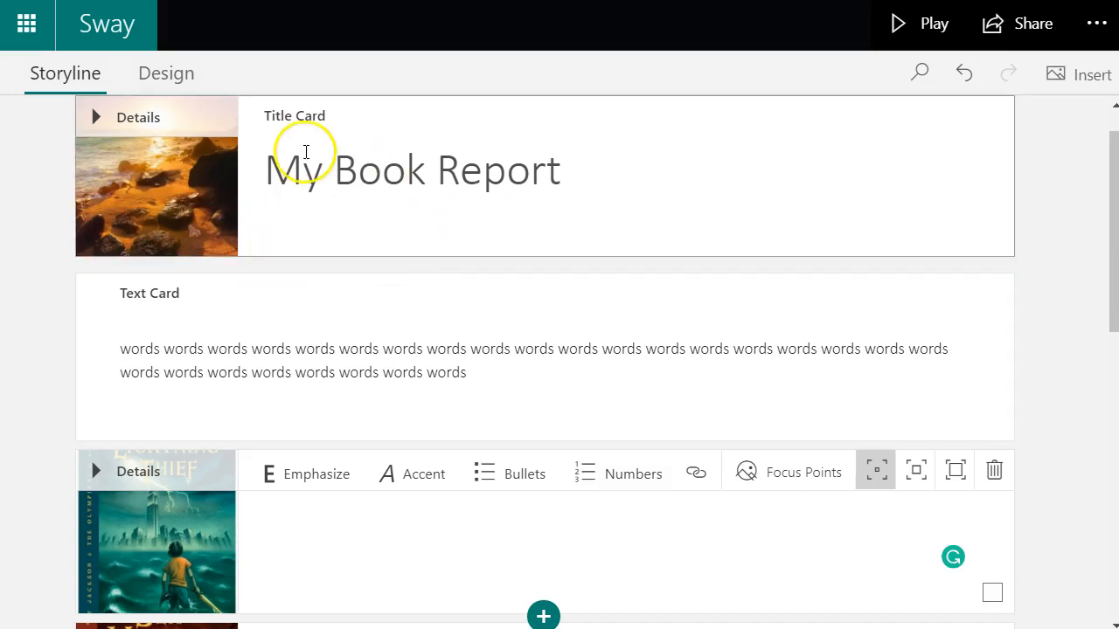
- Look through the storyline from the title card to the last image card and examine the emphasis options on the image cards
scroll(405, 176, "down", 2)
scroll(404, 178, "up", 3)
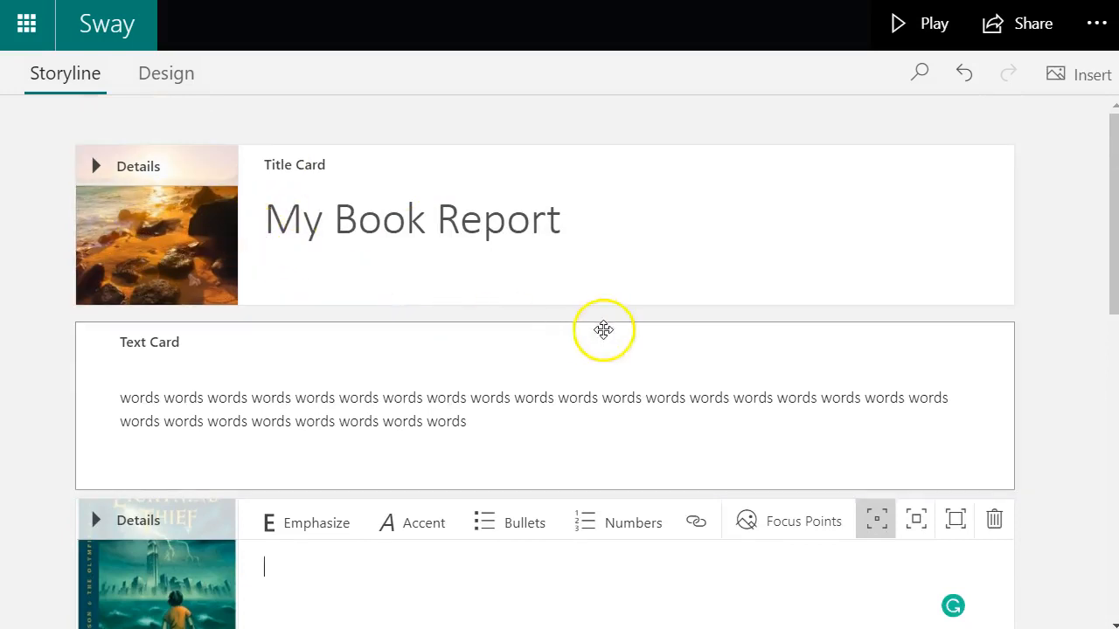
scroll(595, 315, "down", 2)
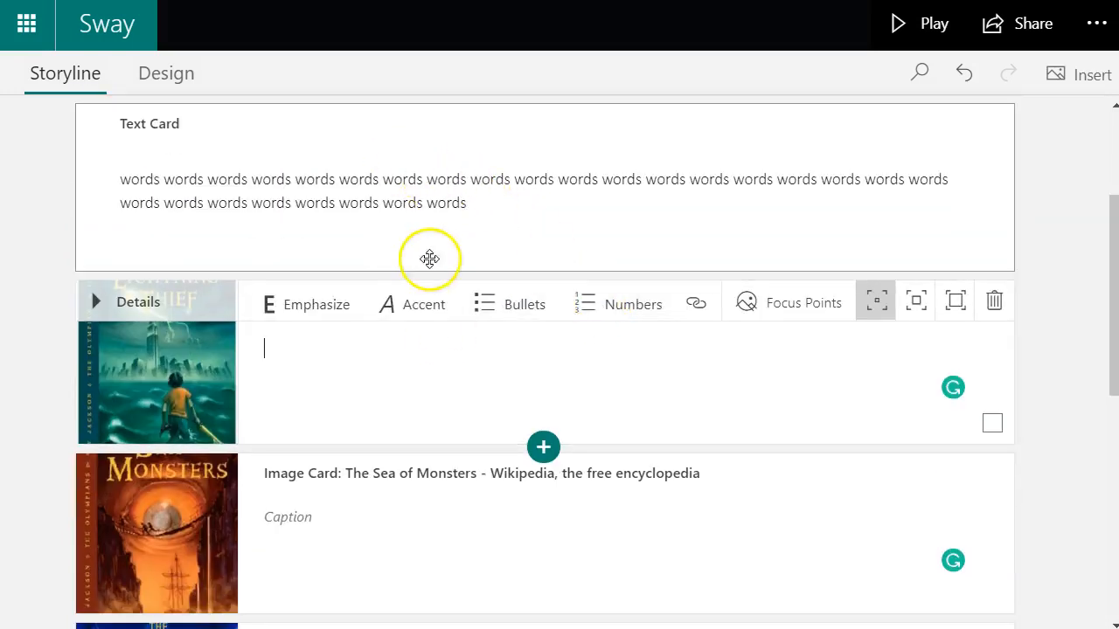
scroll(594, 293, "down", 2)
scroll(425, 400, "down", 4)
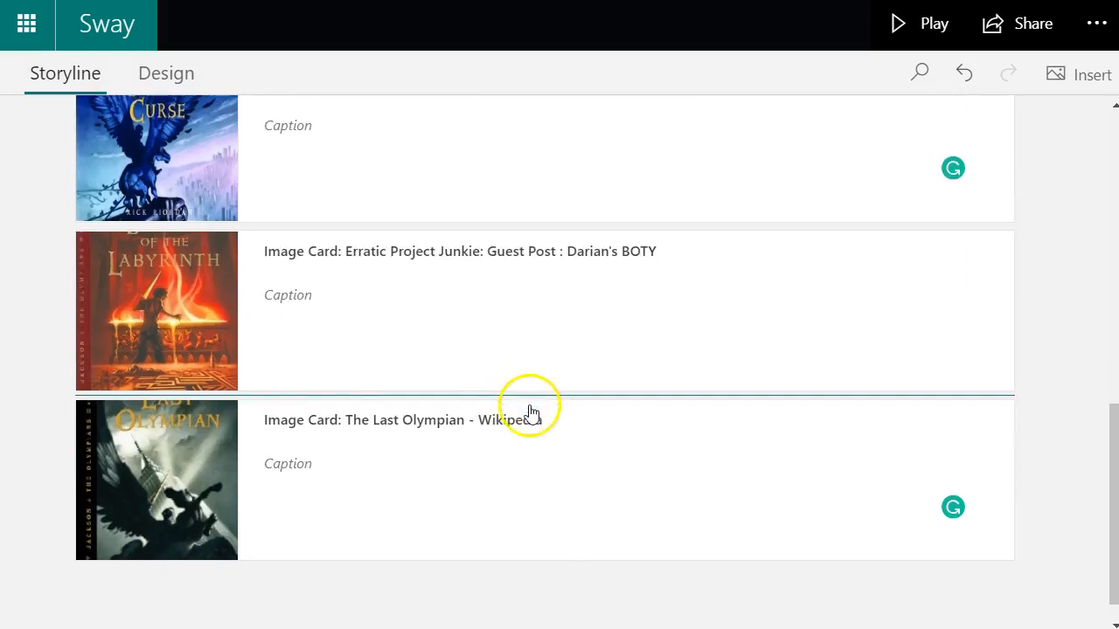
scroll(620, 392, "up", 1)
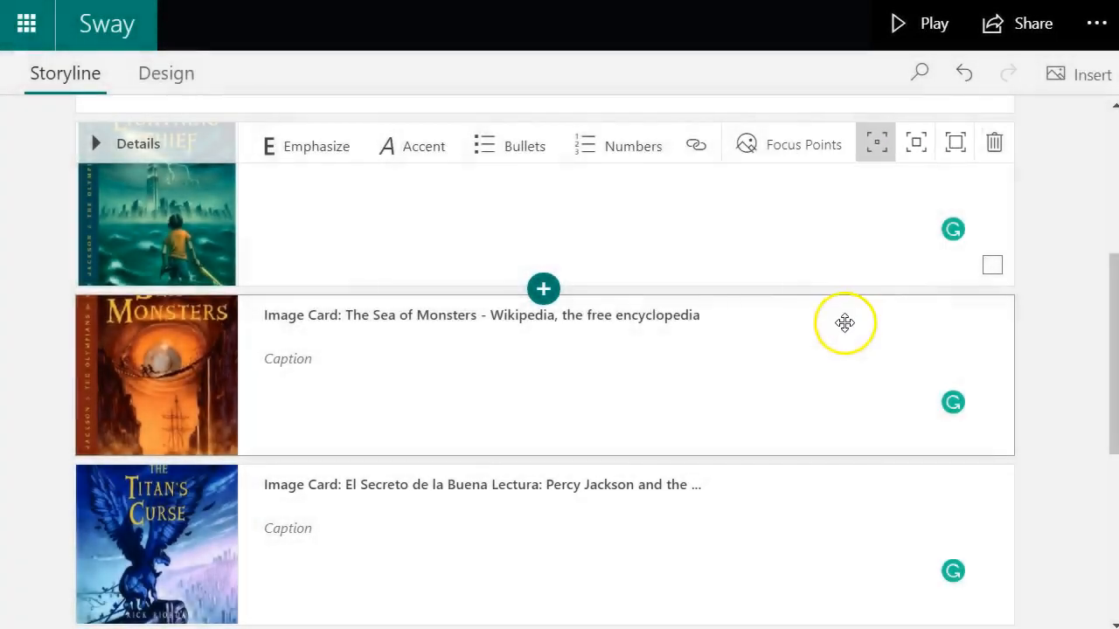
left_click(857, 332)
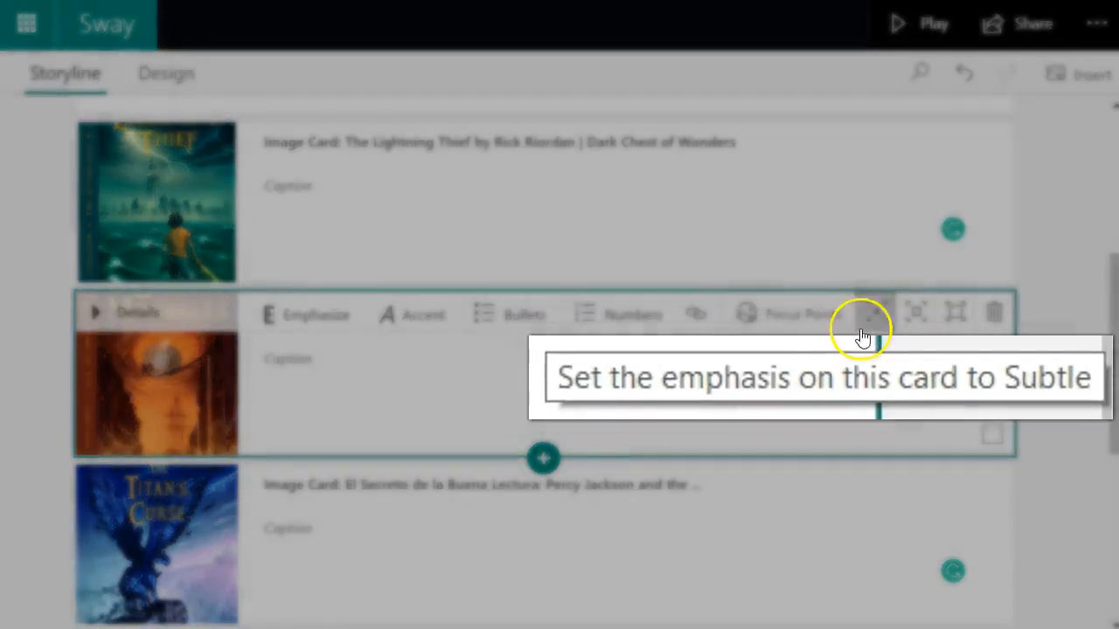
scroll(717, 394, "down", 3)
left_click(625, 332)
- Preview the design to see how the text and book cover images are laid out, and return to the storyline
left_click(171, 74)
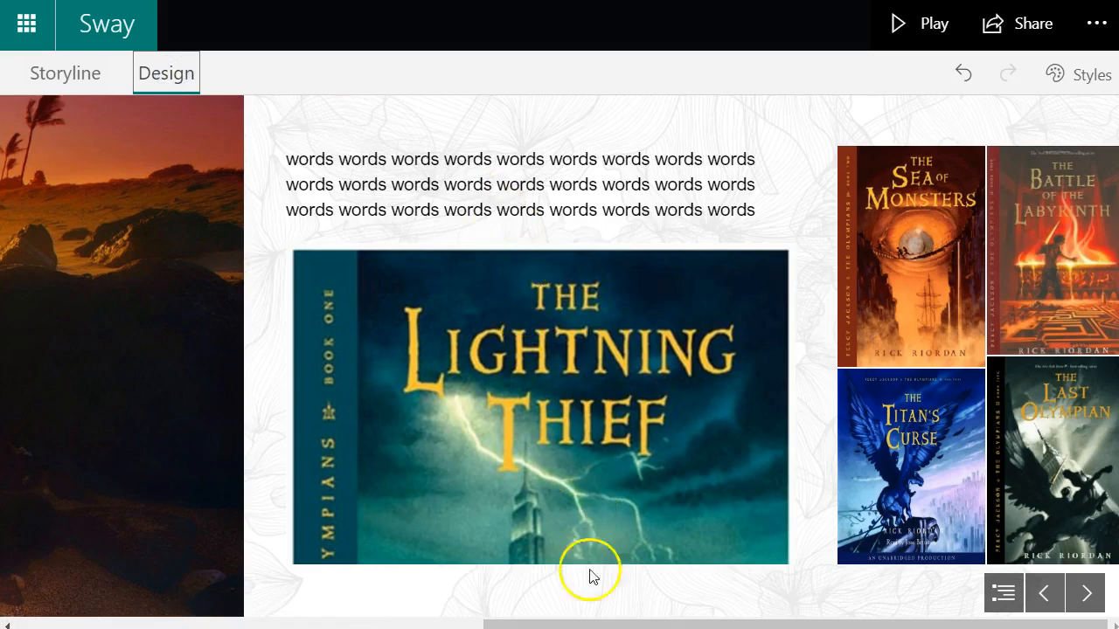
left_click_drag(600, 622, 796, 587)
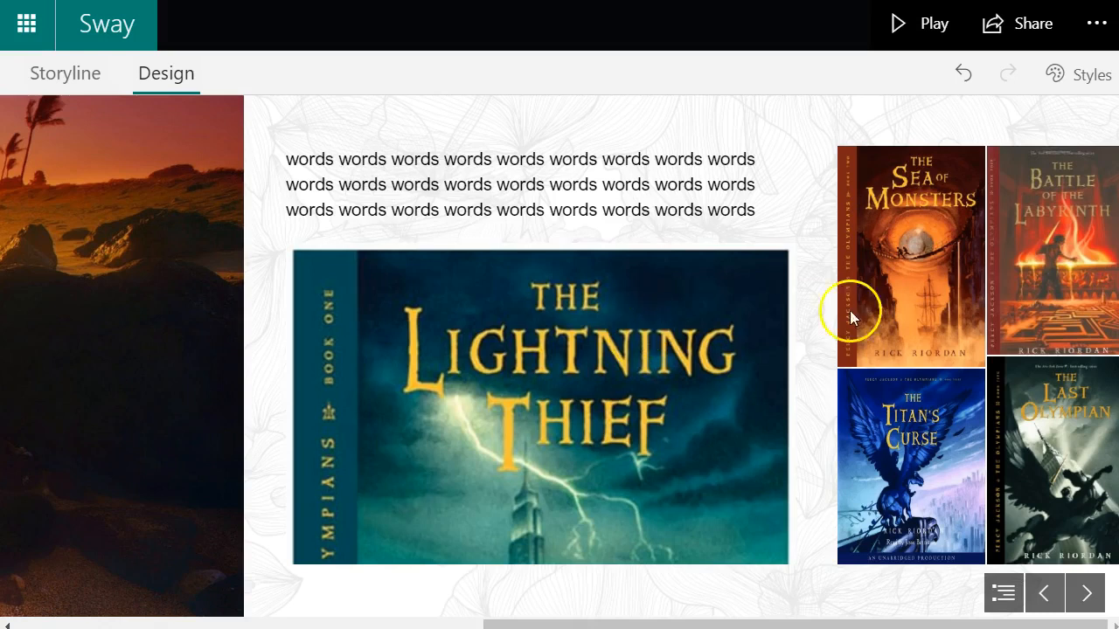
left_click(55, 70)
- Set a focus point on the Lightning Thief cover image at the boy's head
scroll(370, 320, "up", 5)
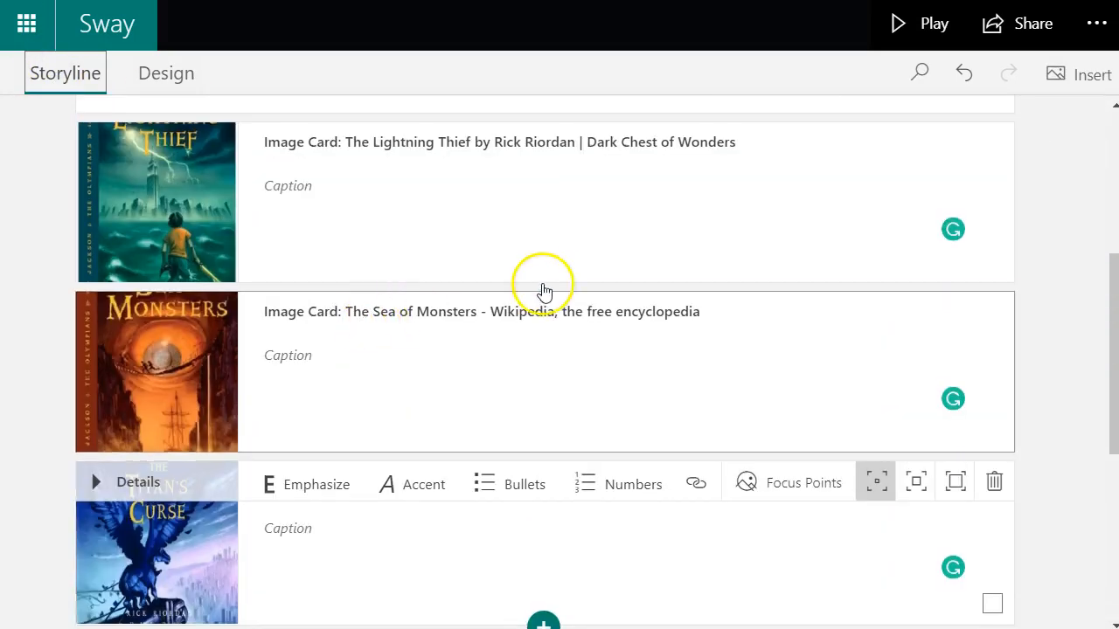
left_click(434, 425)
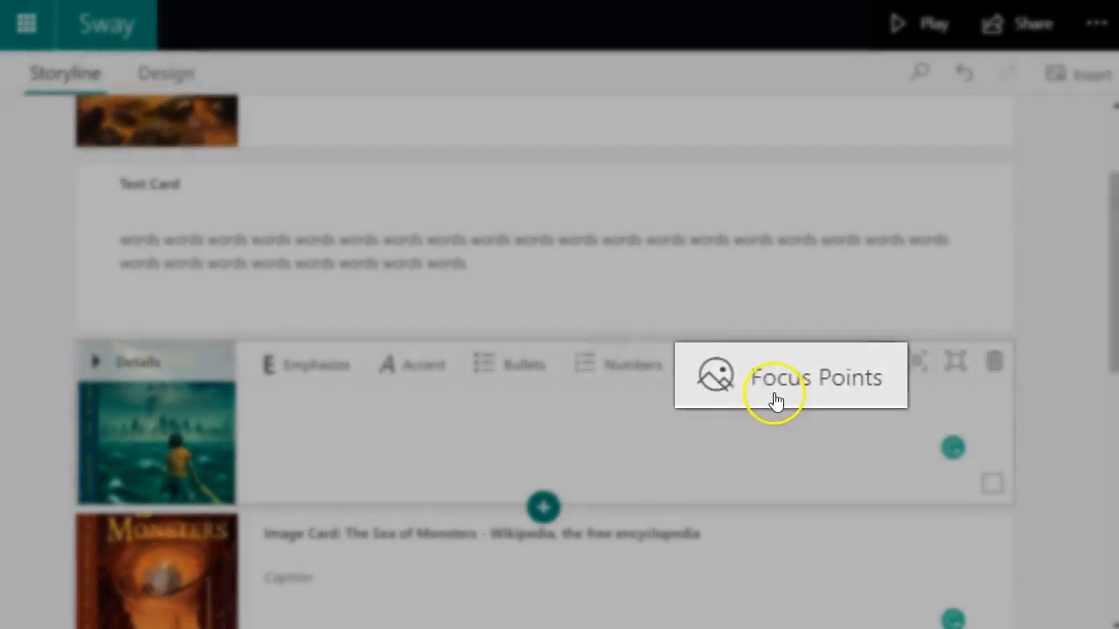
left_click(776, 380)
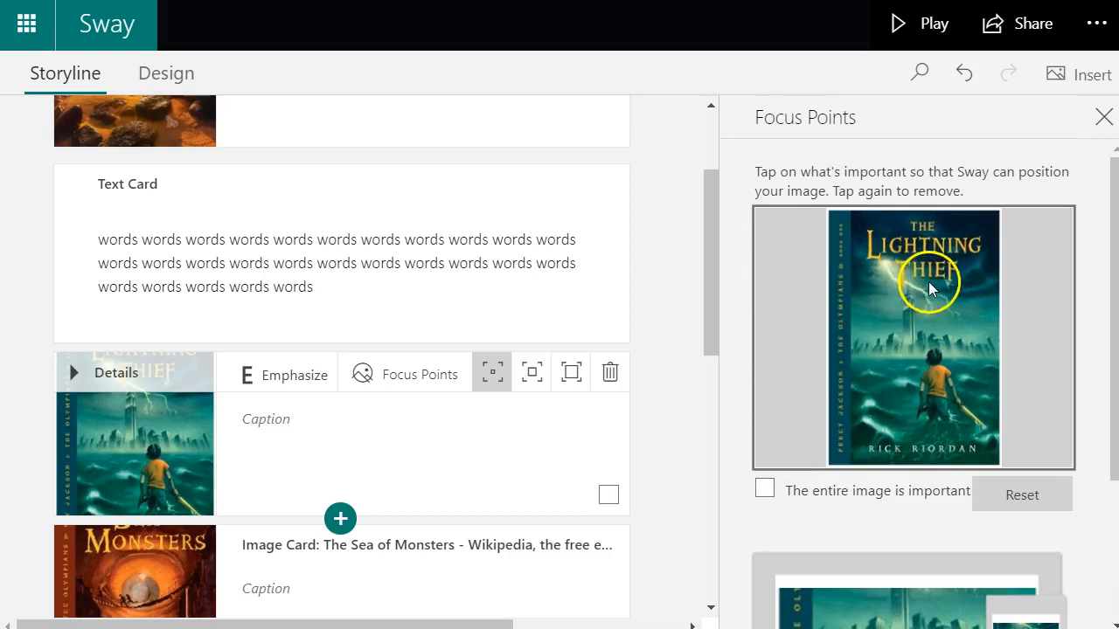
scroll(923, 354, "down", 3)
scroll(915, 340, "up", 2)
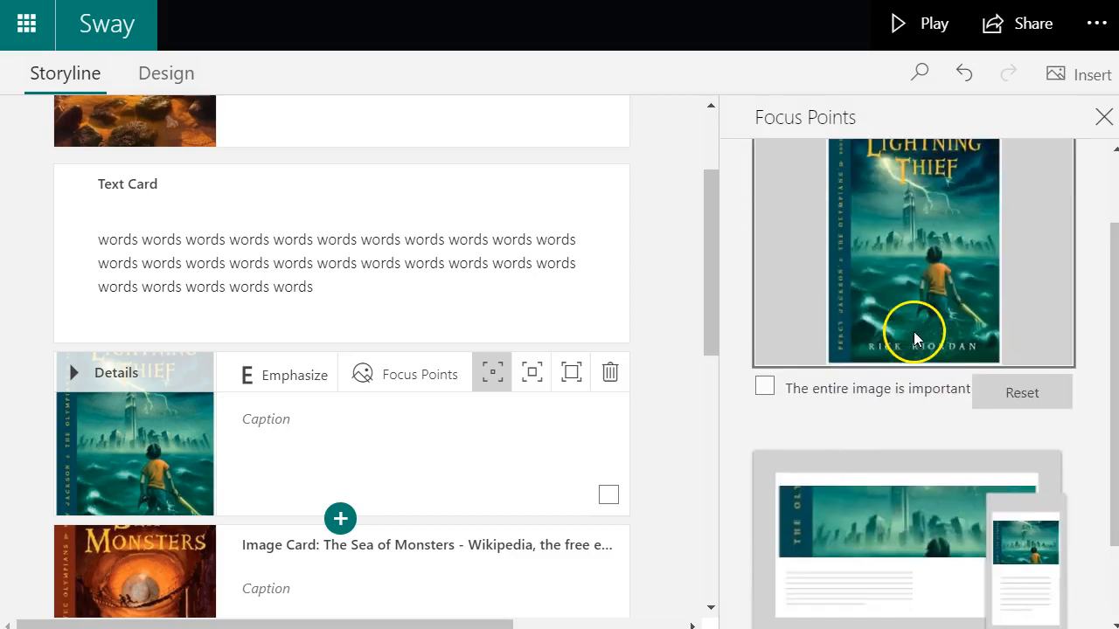
left_click(928, 261)
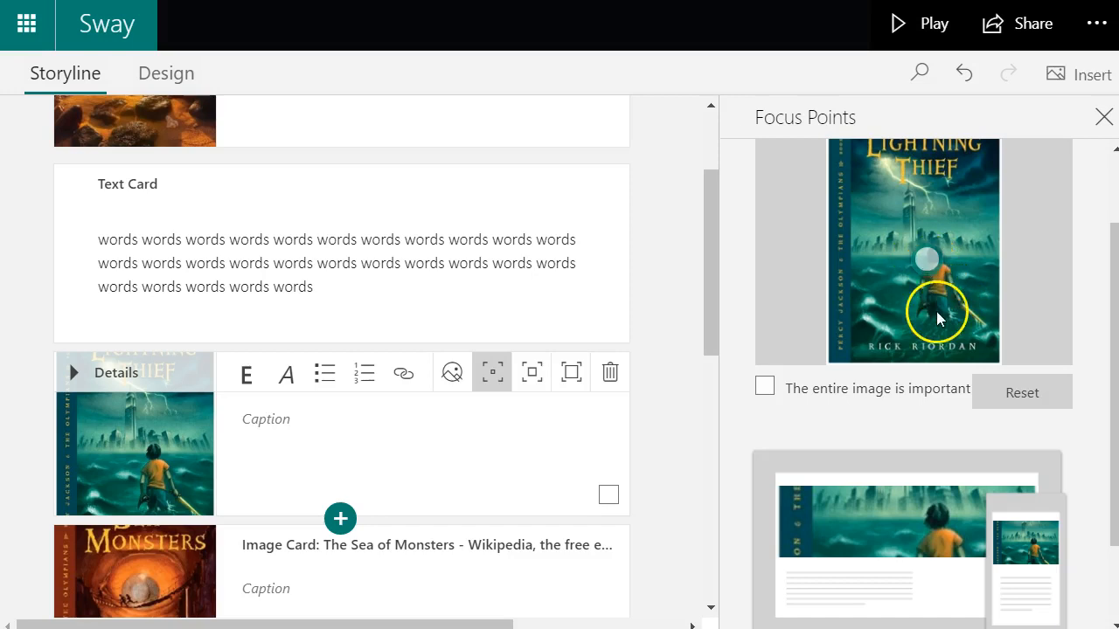
- Try a second focus point on the title text of the Lightning Thief cover and remove it again
scroll(931, 298, "up", 2)
left_click(919, 232)
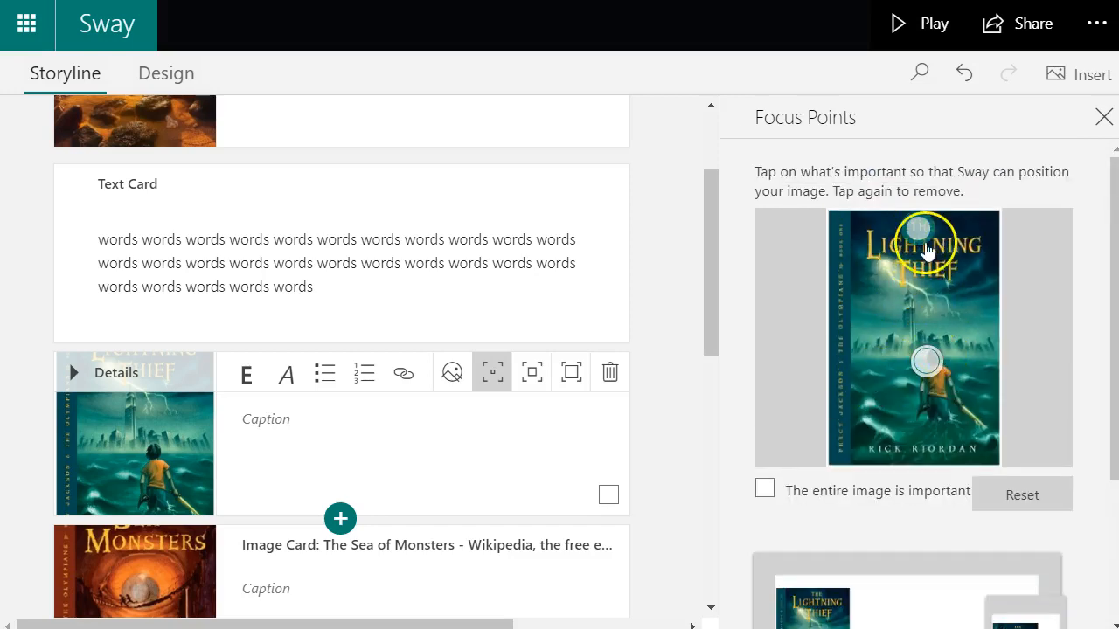
left_click(919, 231)
- Close the focus point settings and preview how the Lightning Thief image is cropped in the design
left_click(1104, 121)
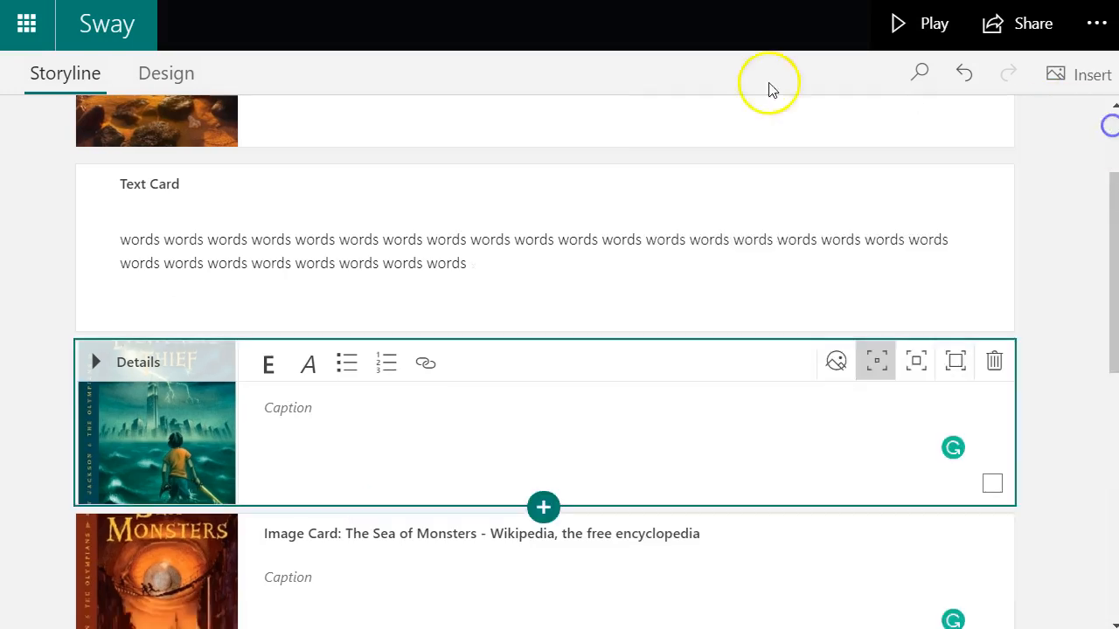
left_click(166, 74)
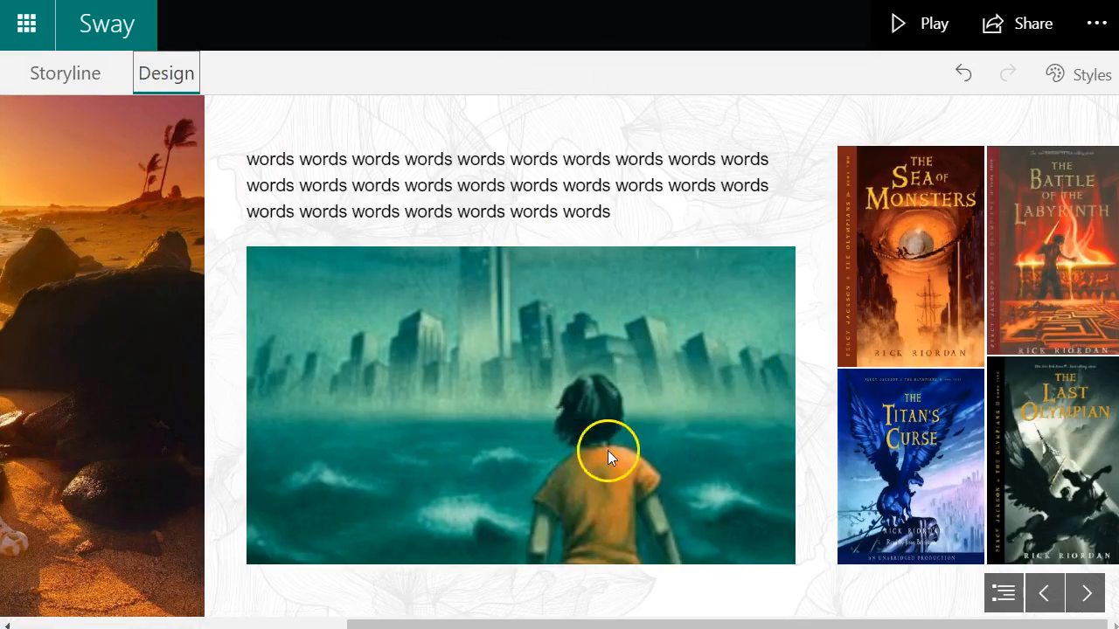
left_click(66, 73)
- Set the Lightning Thief card to the strongest emphasis level and compare its size with the other covers in the design preview
scroll(664, 385, "down", 3)
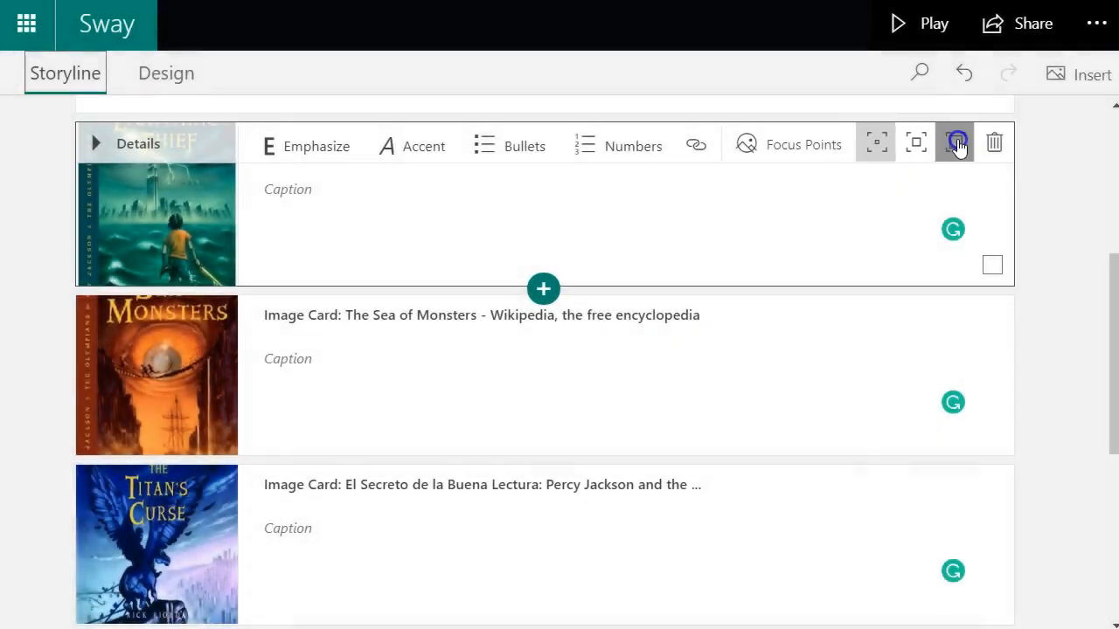
left_click(957, 144)
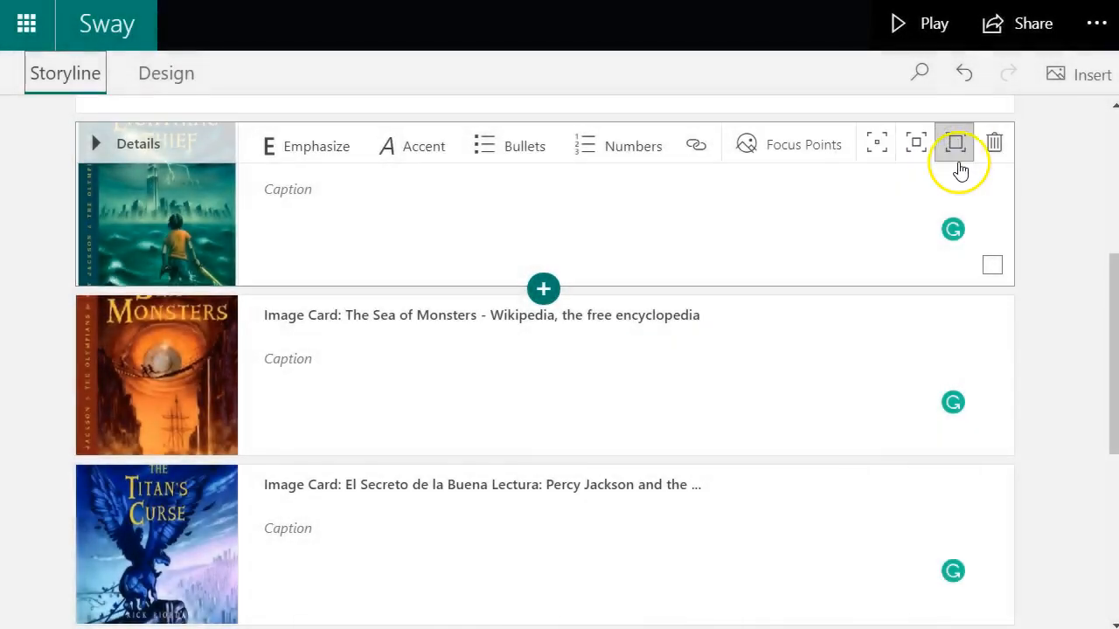
left_click(185, 77)
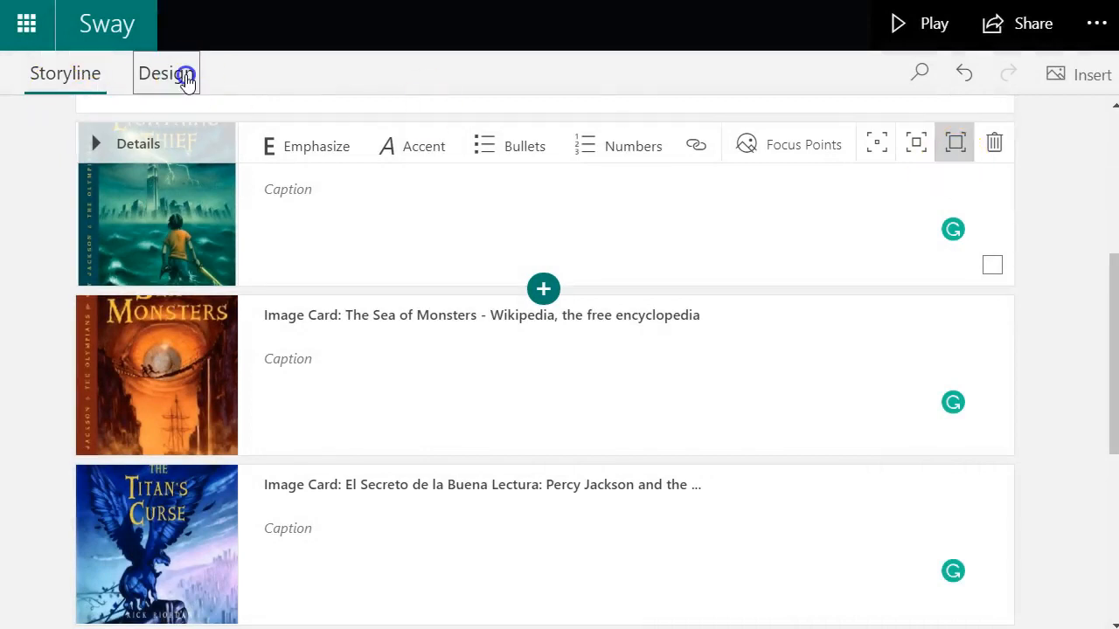
scroll(537, 429, "up", 3)
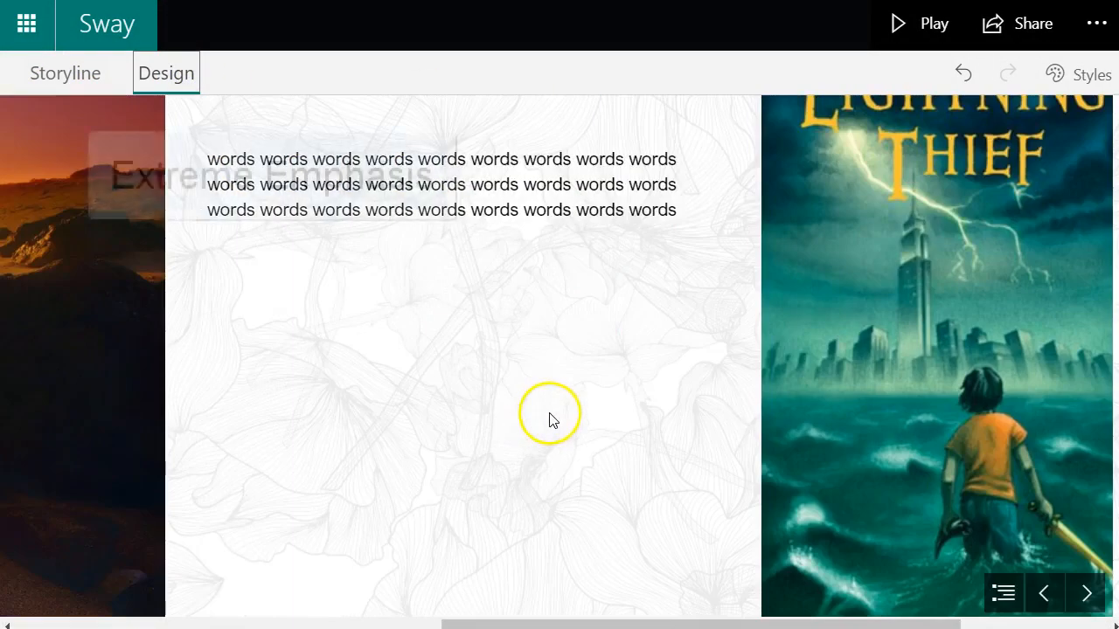
scroll(549, 420, "down", 3)
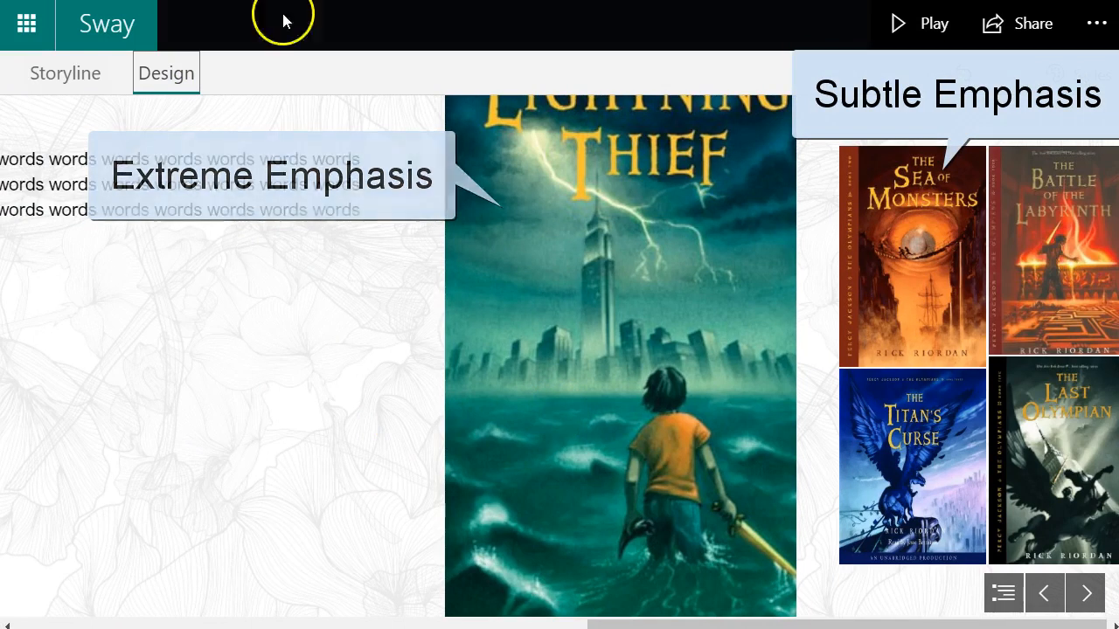
- Return to the storyline and set the Lightning Thief card's emphasis to Subtle
left_click(55, 80)
left_click(877, 244)
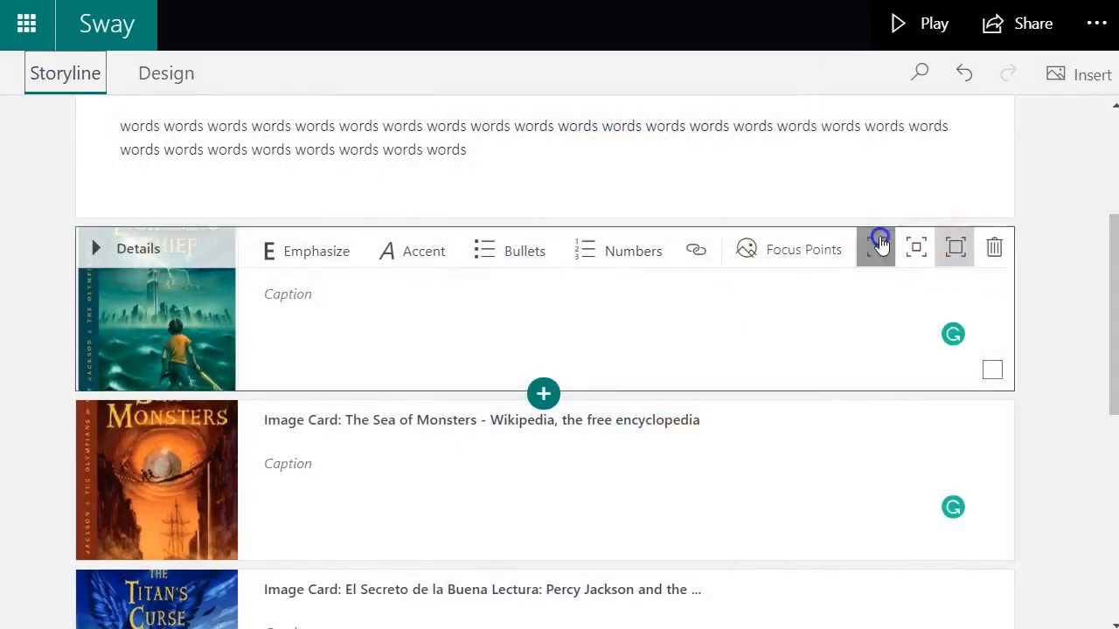
- Select the five book cover image cards, from The Lightning Thief to The Last Olympian, and group them
scroll(1023, 275, "down", 3)
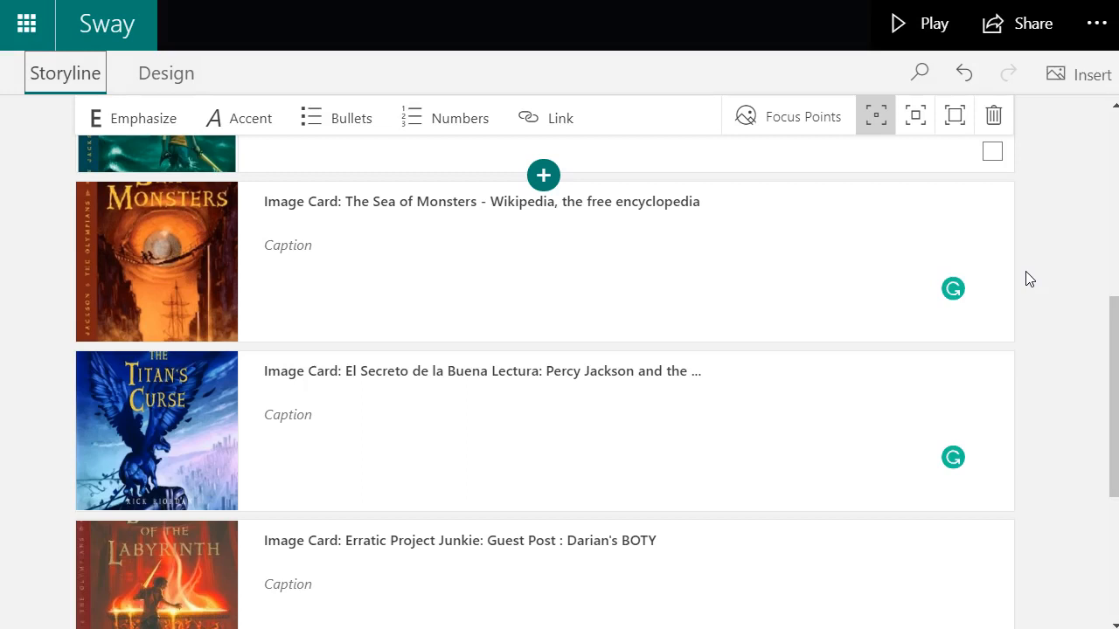
scroll(781, 302, "up", 5)
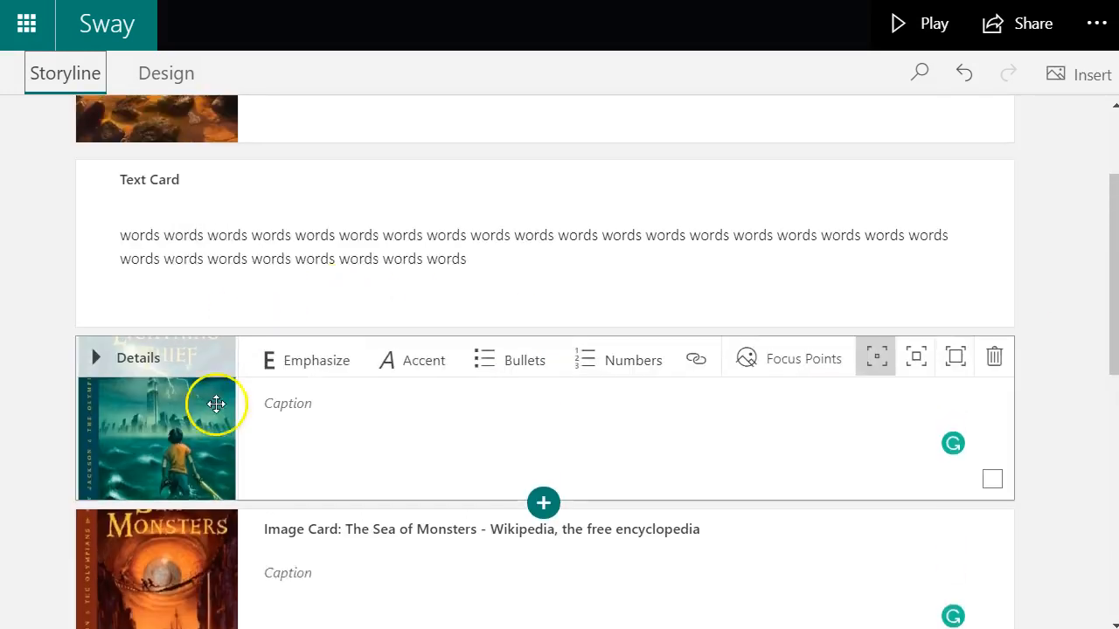
scroll(350, 420, "down", 1)
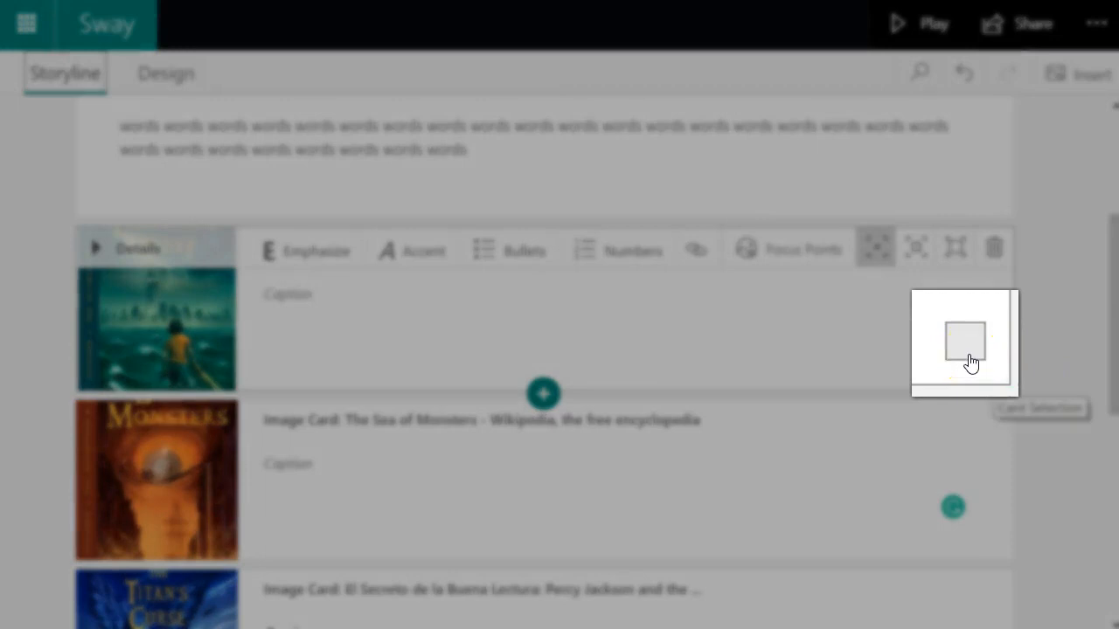
left_click(970, 364)
scroll(1027, 385, "down", 3)
left_click(997, 323)
scroll(1041, 359, "down", 2)
left_click(995, 378)
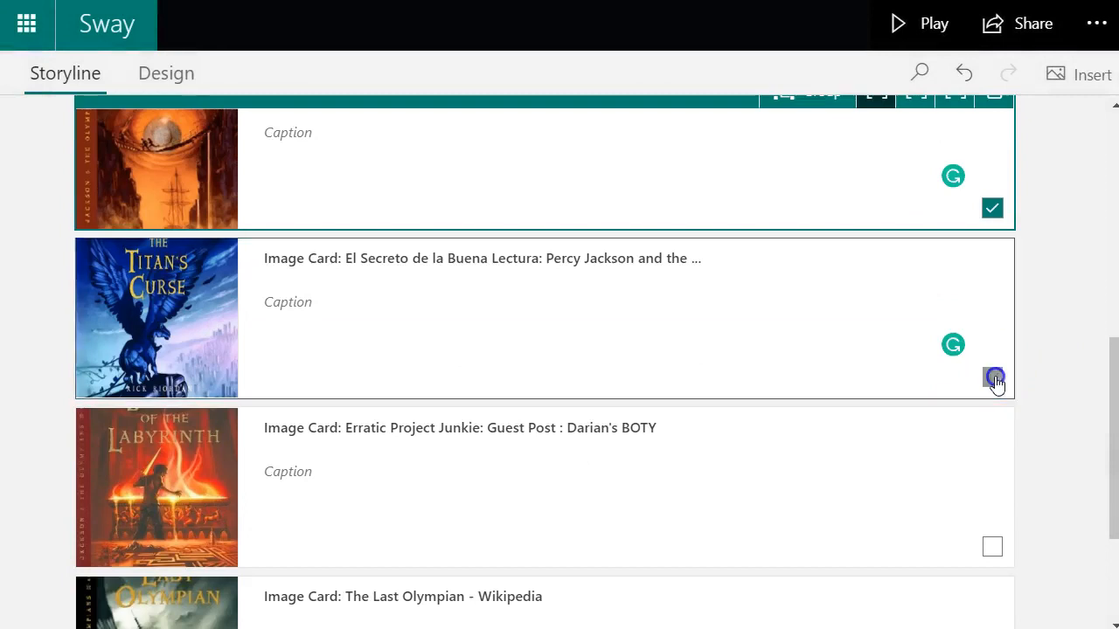
scroll(1049, 388, "down", 3)
left_click(994, 337)
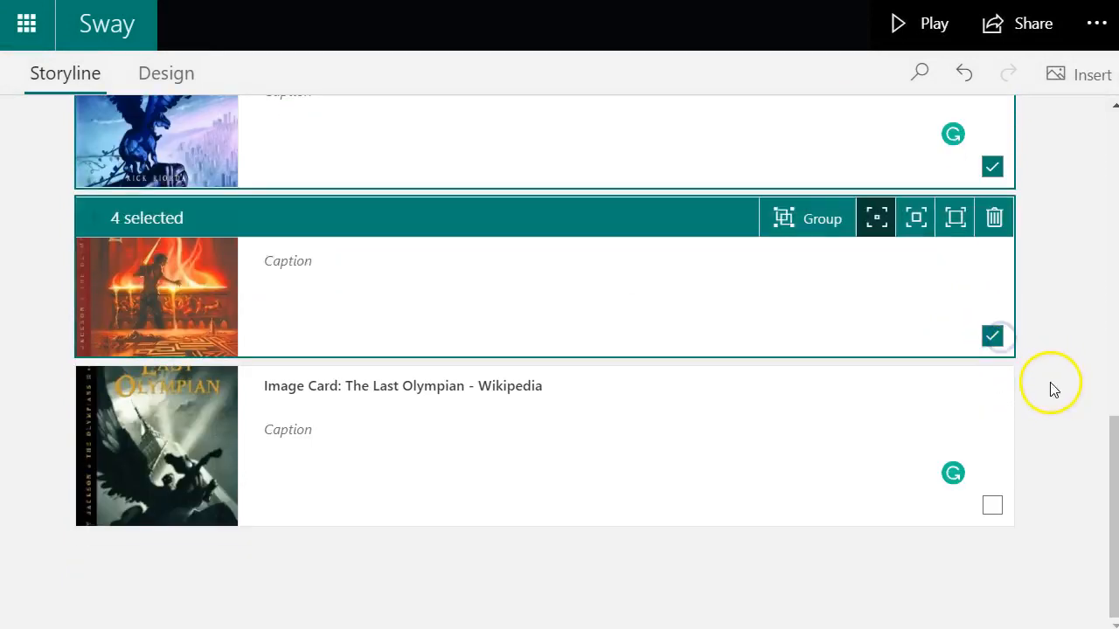
left_click(992, 505)
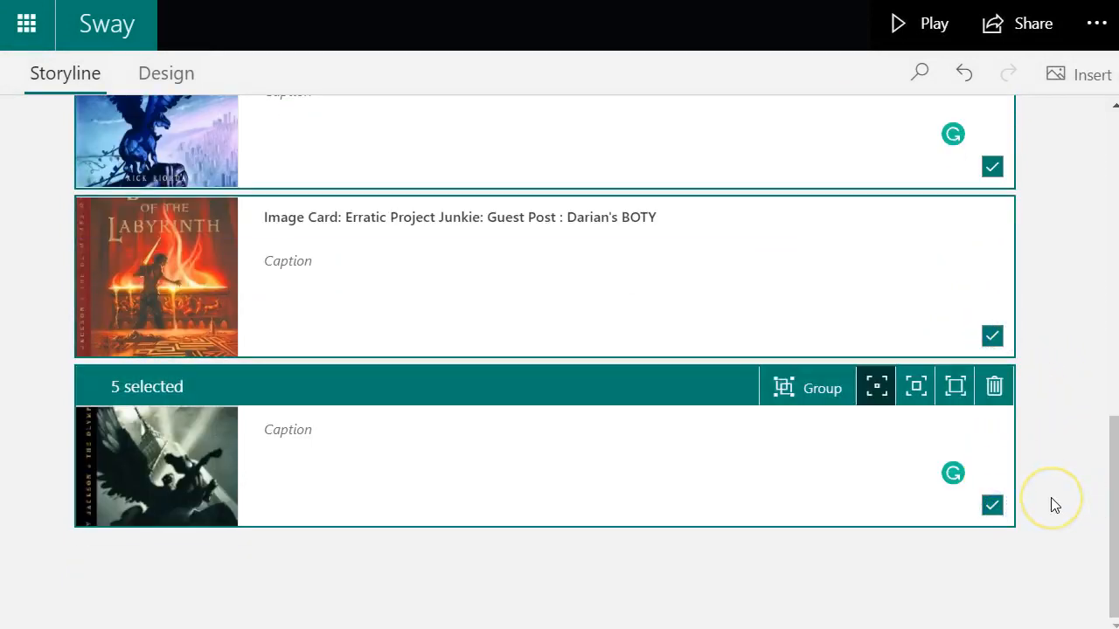
scroll(1052, 499, "up", 6)
scroll(1048, 488, "down", 2)
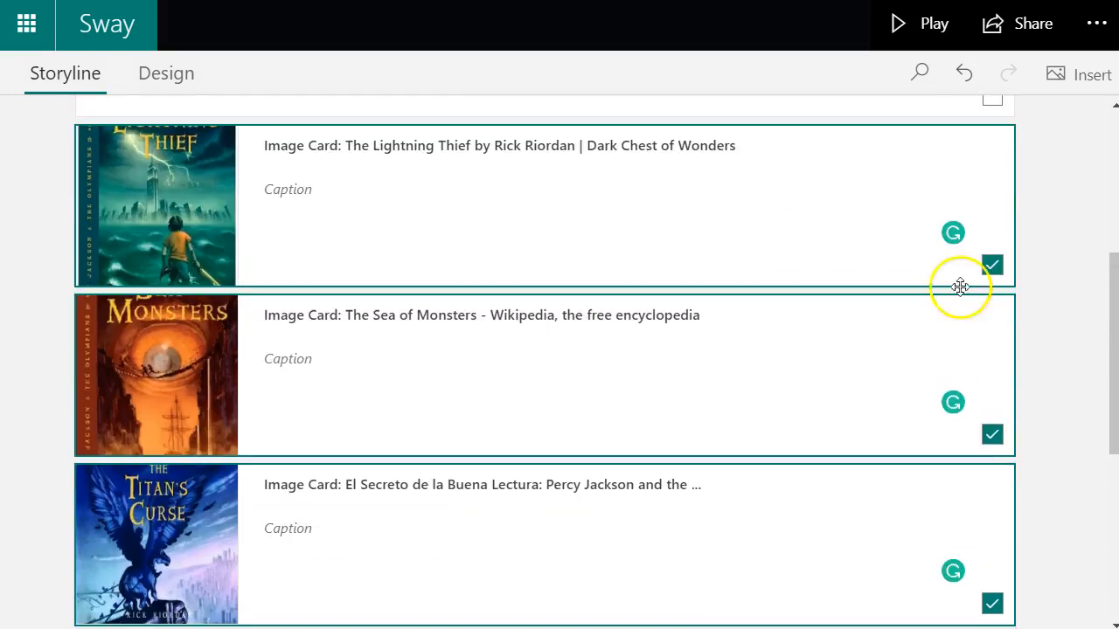
scroll(292, 387, "down", 5)
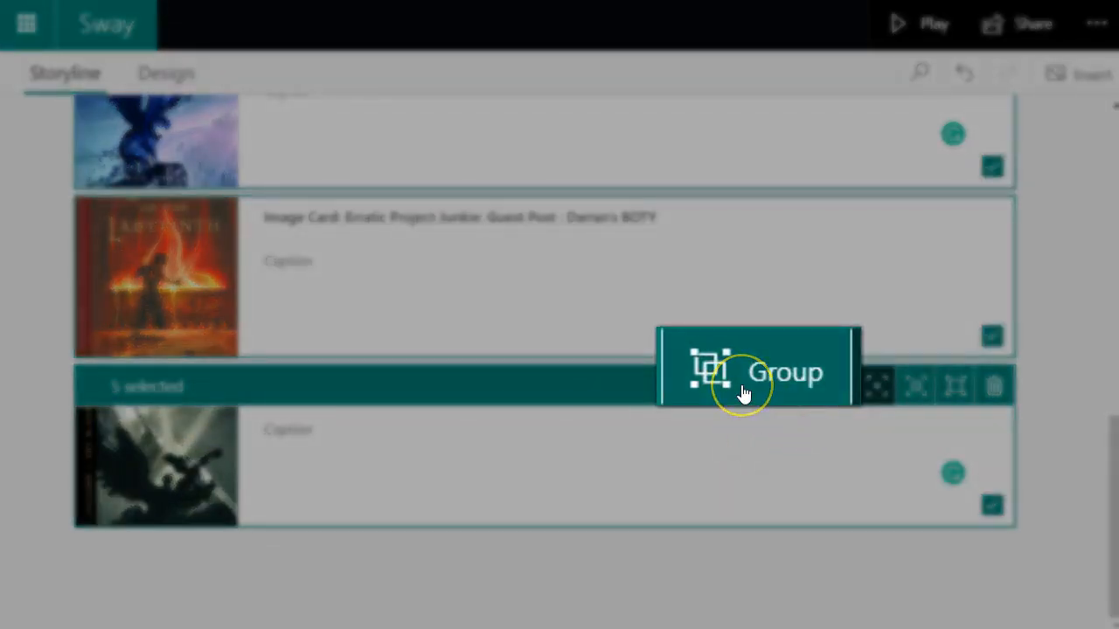
left_click(743, 394)
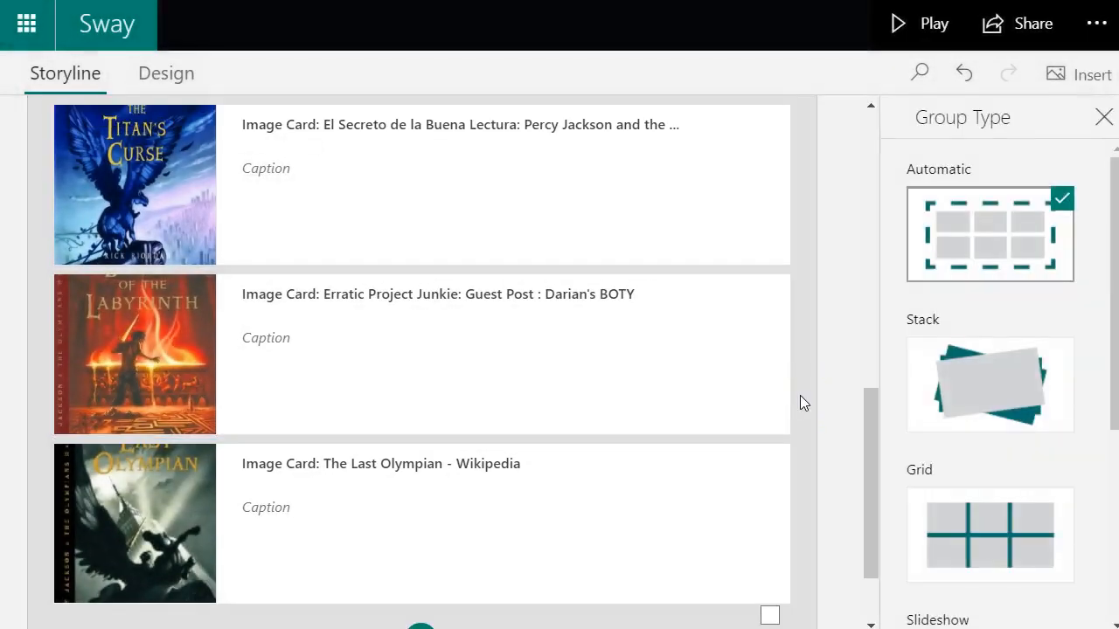
- Review the available group types and set the type of the book cover group to Stack
scroll(1011, 280, "down", 3)
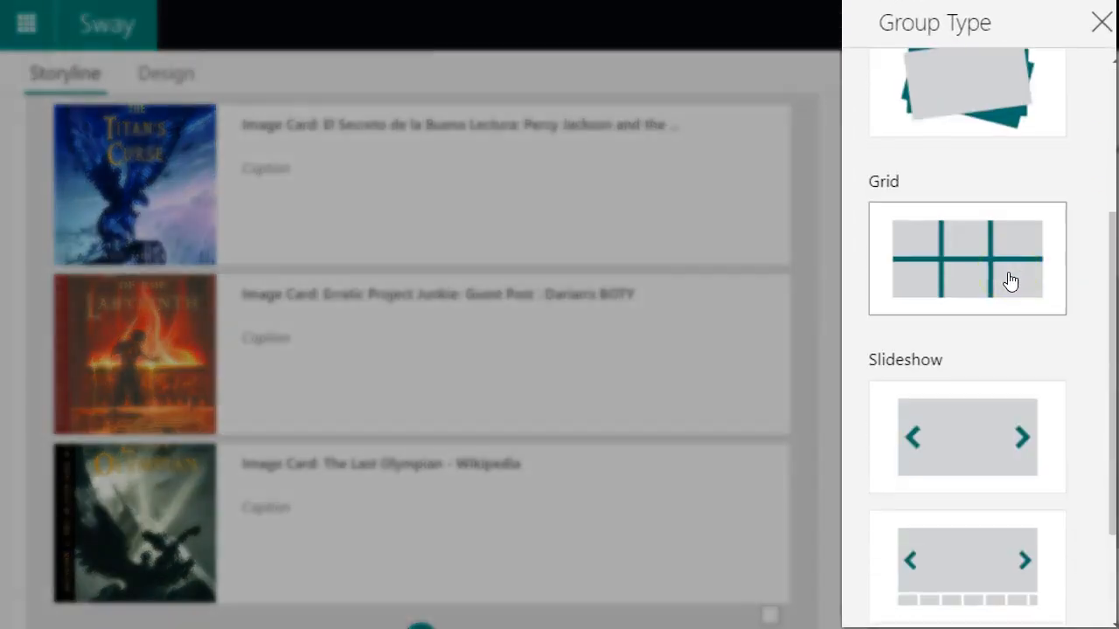
scroll(956, 265, "up", 3)
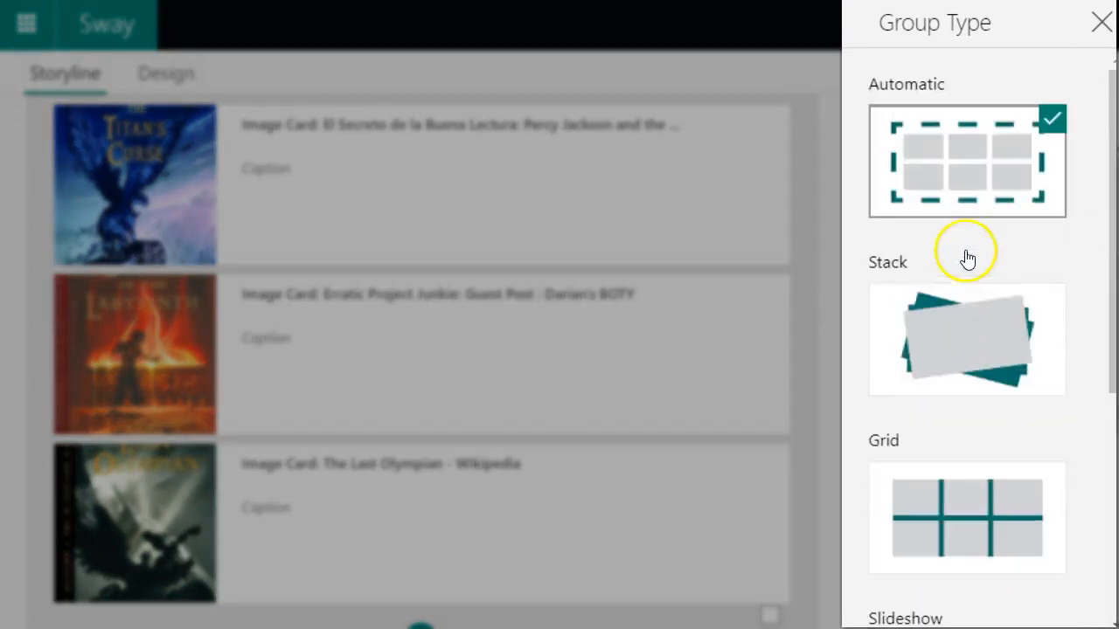
scroll(999, 415, "down", 2)
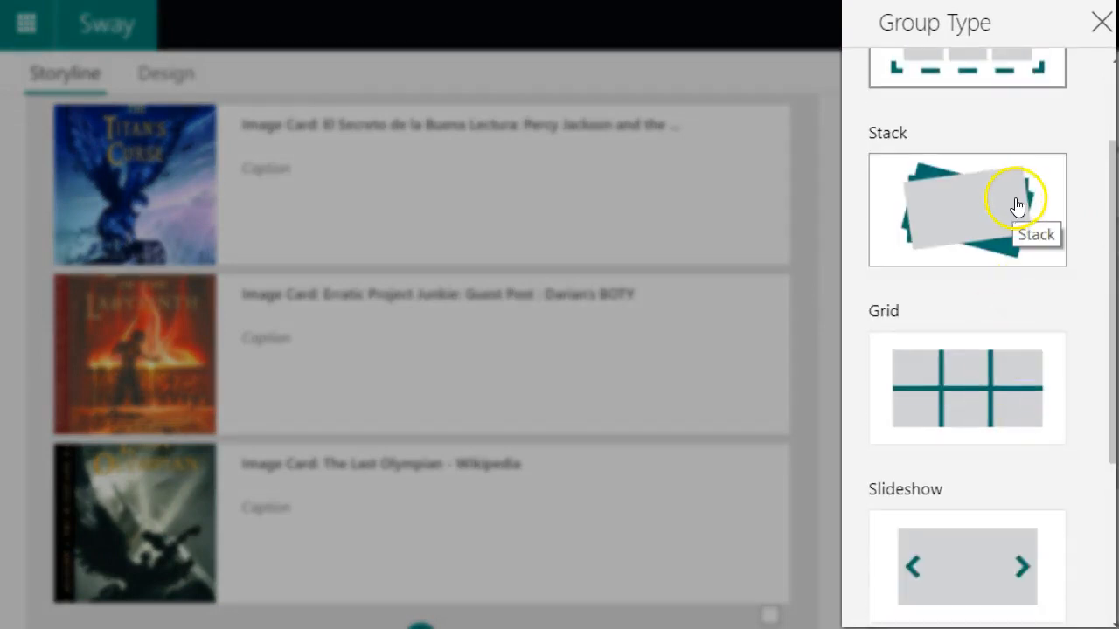
scroll(1005, 288, "down", 3)
scroll(969, 445, "down", 1)
scroll(1050, 380, "up", 3)
scroll(987, 382, "down", 3)
scroll(994, 357, "up", 5)
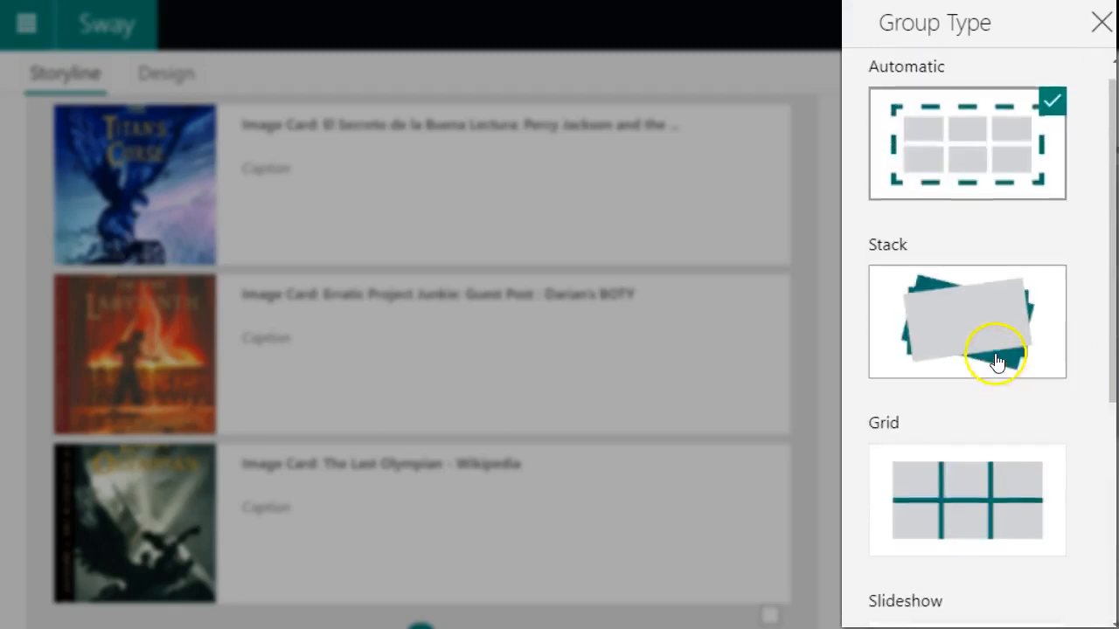
left_click(934, 308)
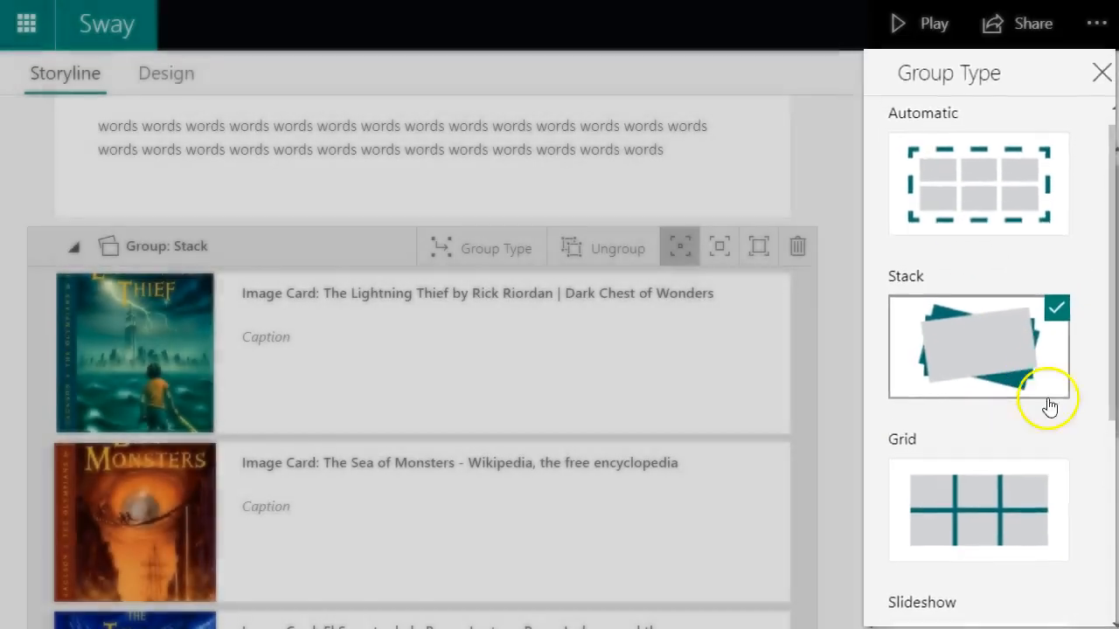
- Preview the book cover stack in the design and flip through its covers one by one
scroll(490, 377, "down", 7)
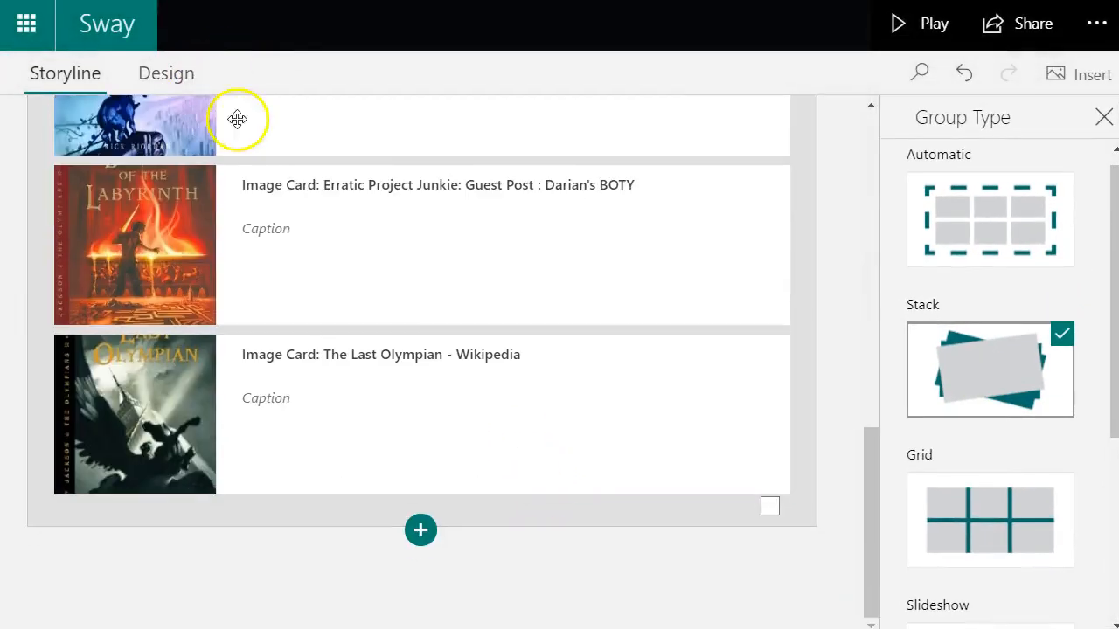
left_click(173, 75)
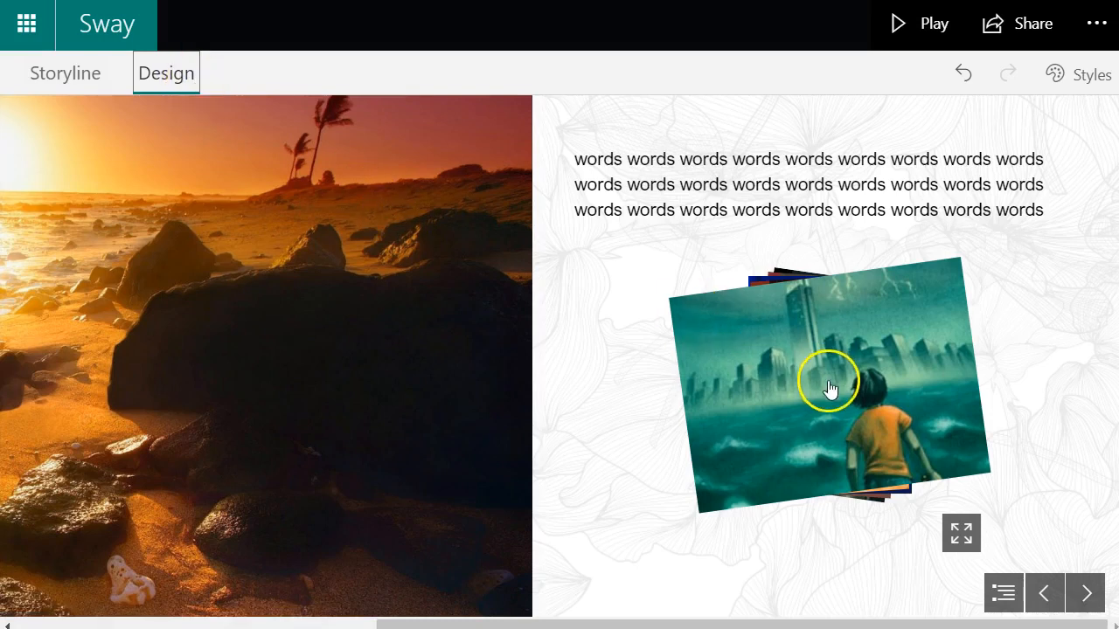
left_click(1061, 597)
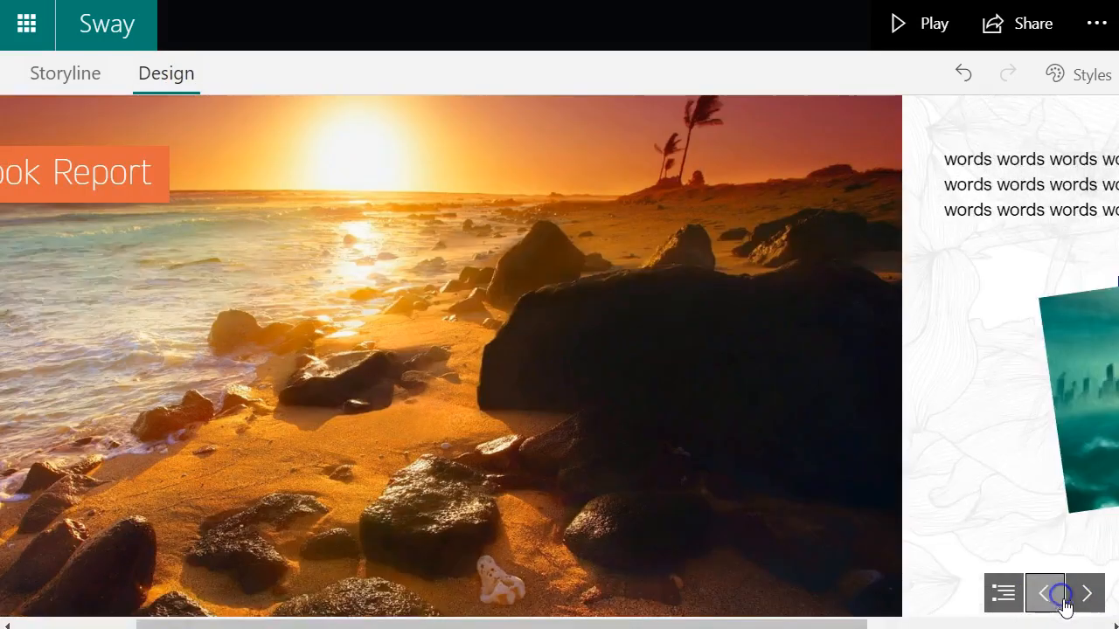
left_click(1086, 595)
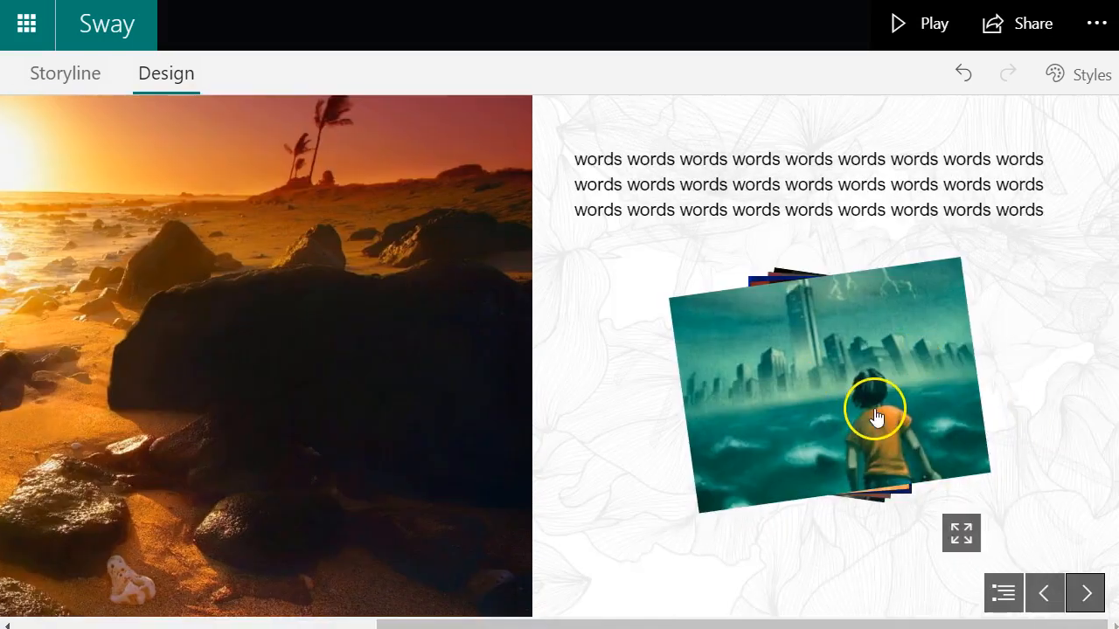
left_click(861, 406)
left_click(856, 427)
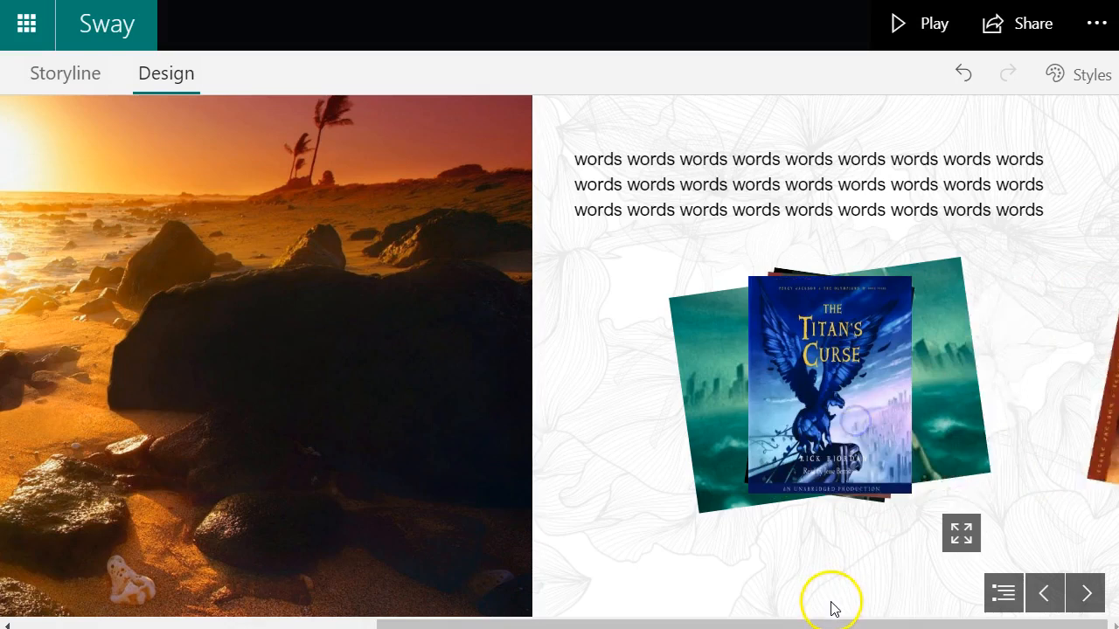
left_click(844, 452)
left_click(798, 479)
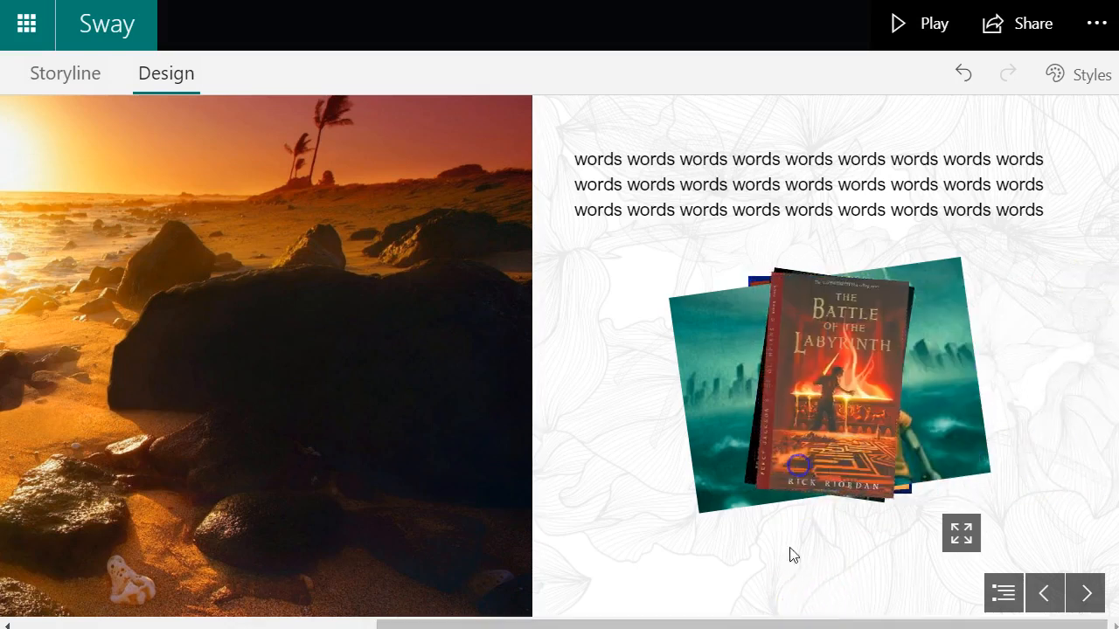
left_click(803, 489)
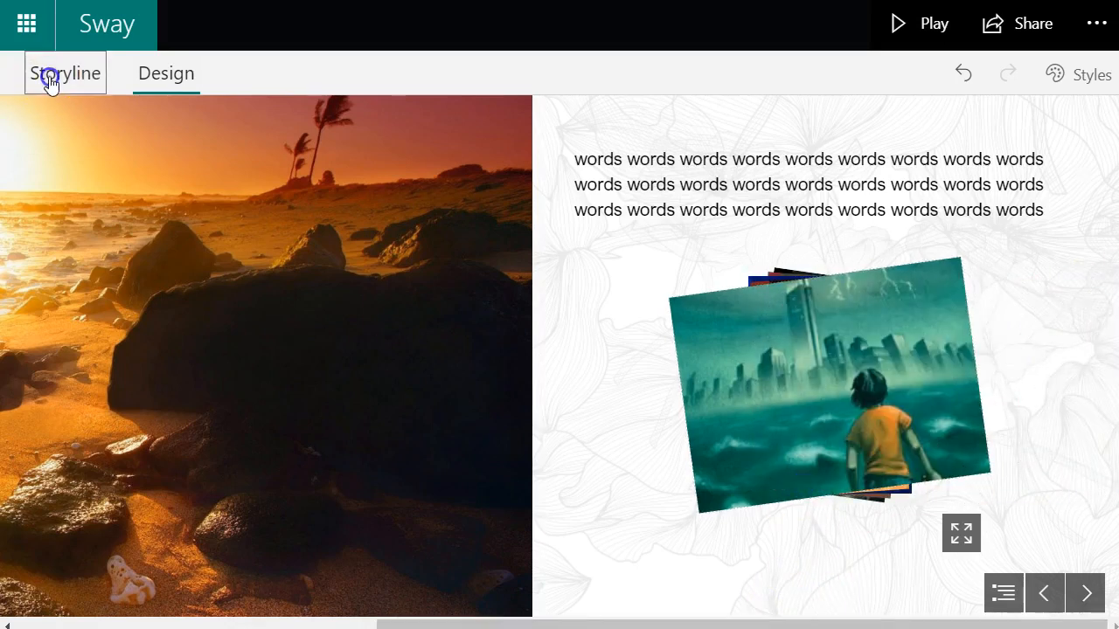
- Return to the storyline and change the book cover group's type to the first Slideshow option, with side arrows and no thumbnails
left_click(48, 74)
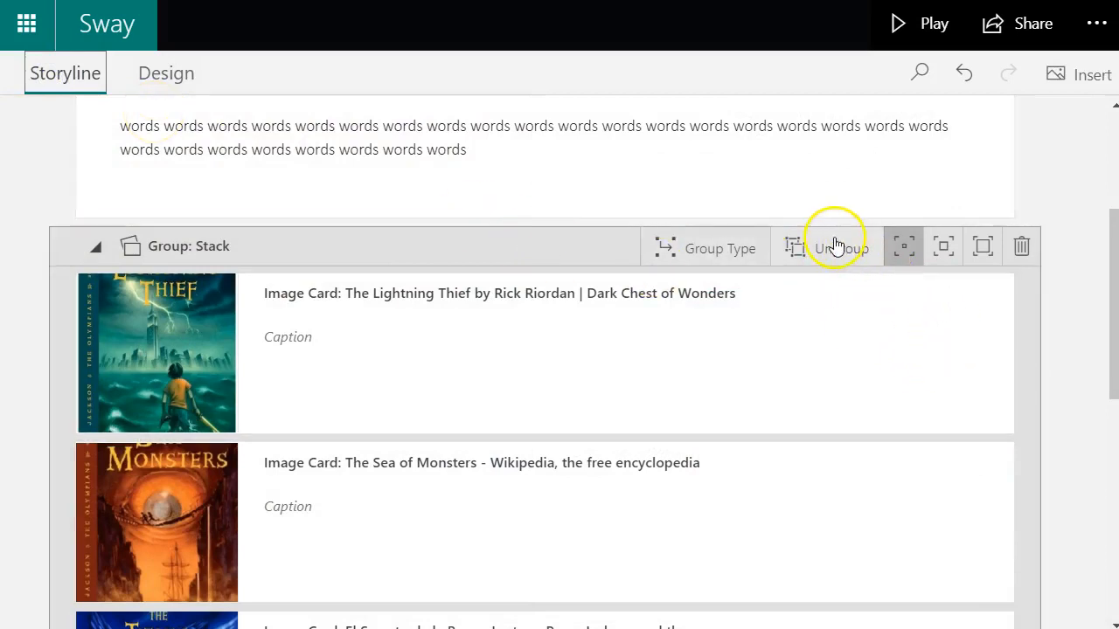
left_click(700, 251)
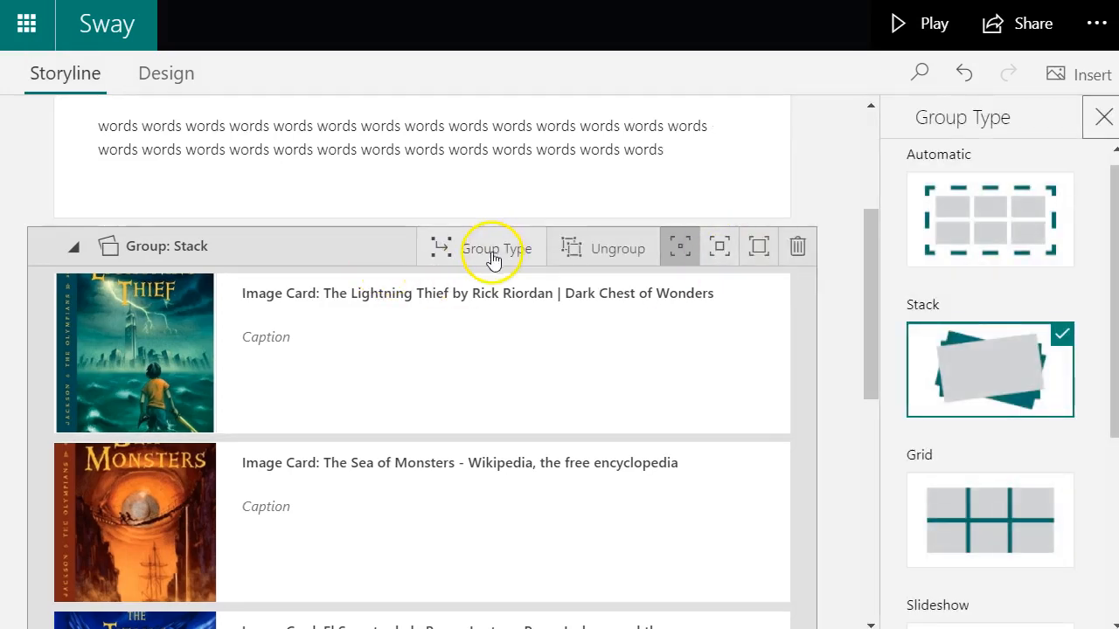
scroll(962, 380, "down", 3)
left_click(965, 388)
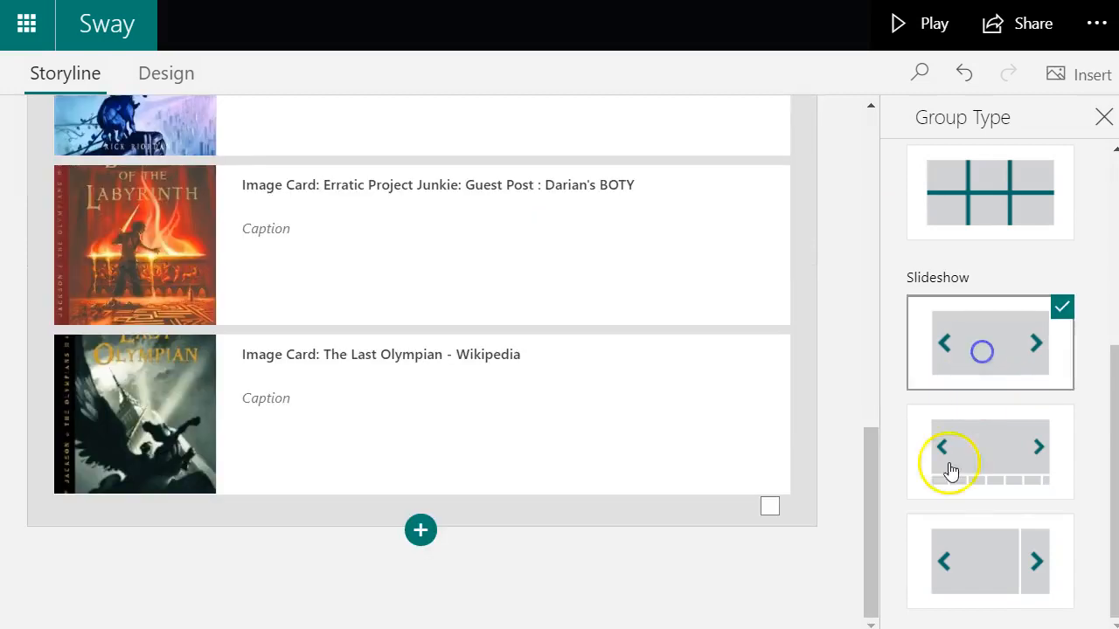
- Preview the slideshow group in the design and advance through the book covers to The Last Olympian
left_click(166, 73)
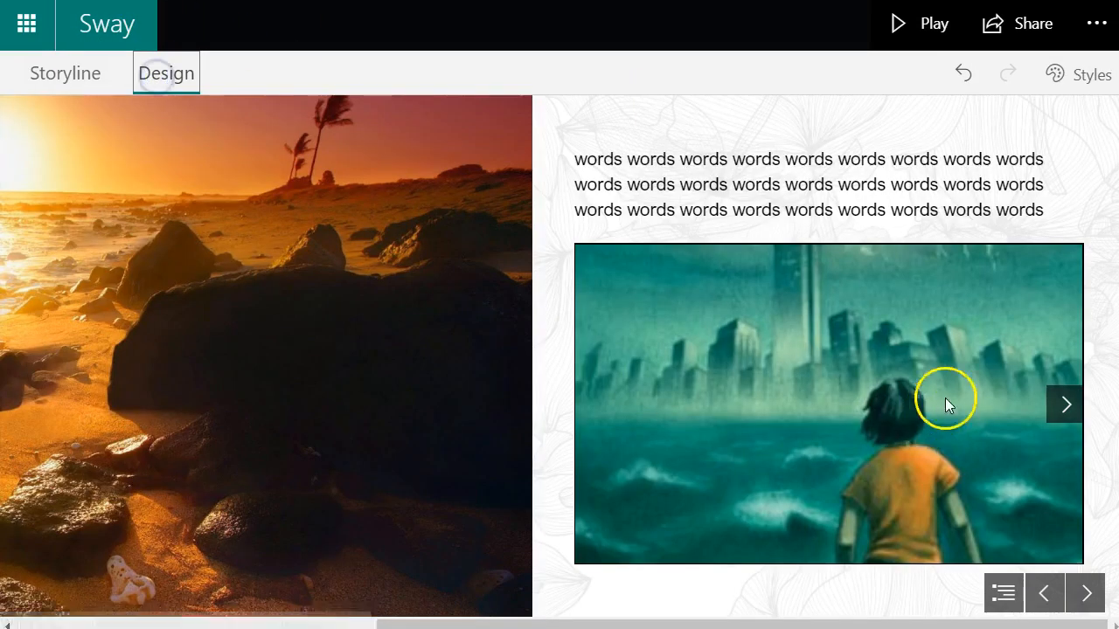
left_click(1066, 409)
left_click(1066, 409)
left_click(1065, 409)
left_click(1066, 409)
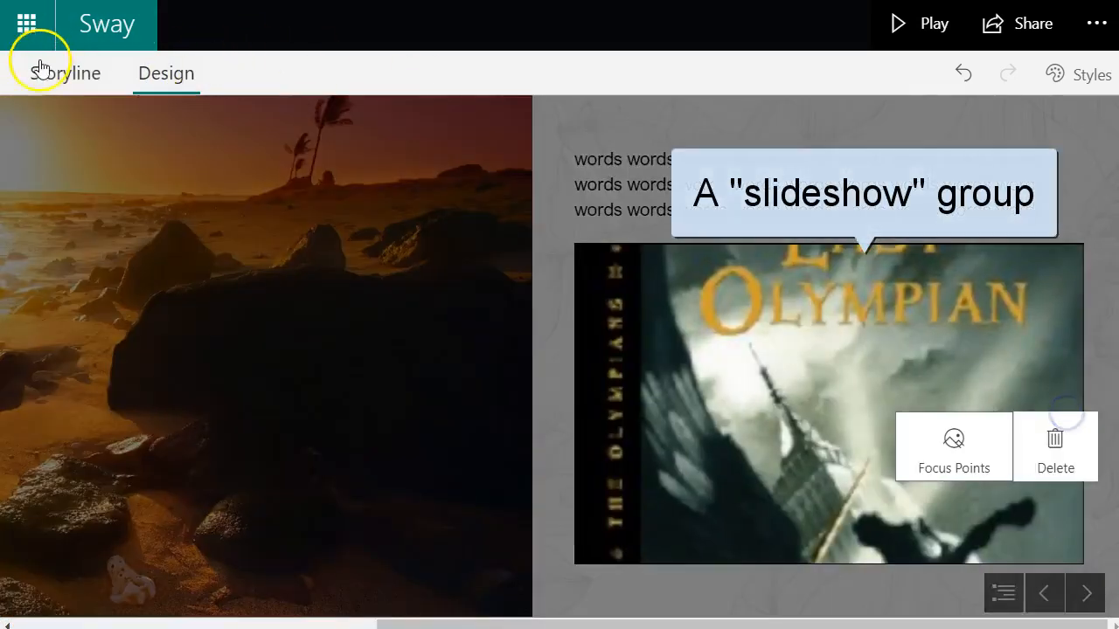
- Return to the storyline and insert an empty Stack group below the book cover slideshow
left_click(37, 75)
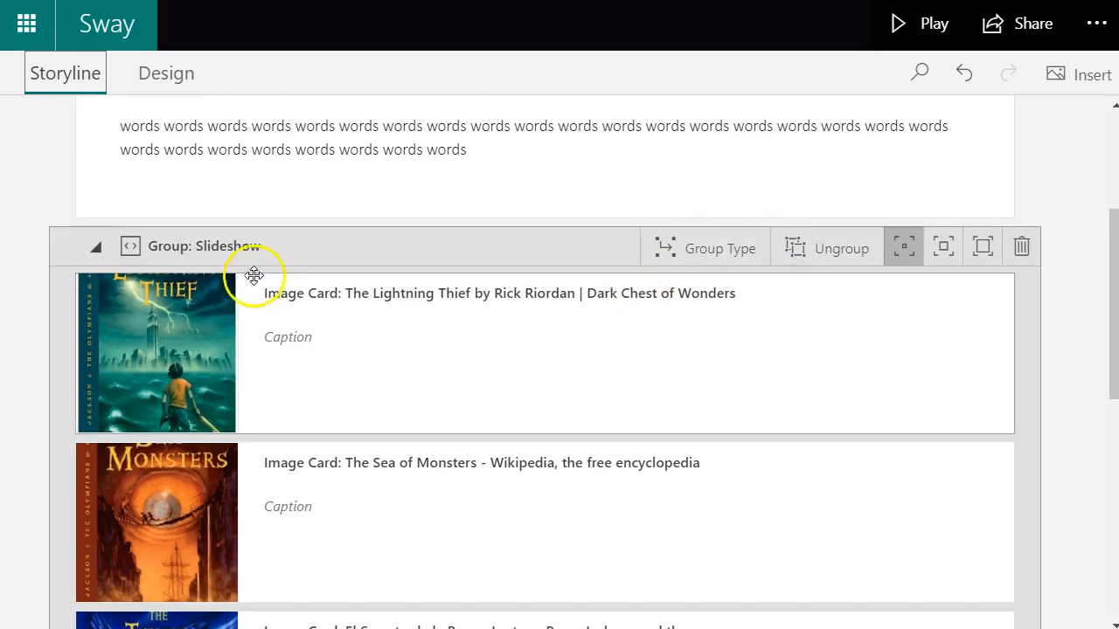
scroll(262, 278, "down", 4)
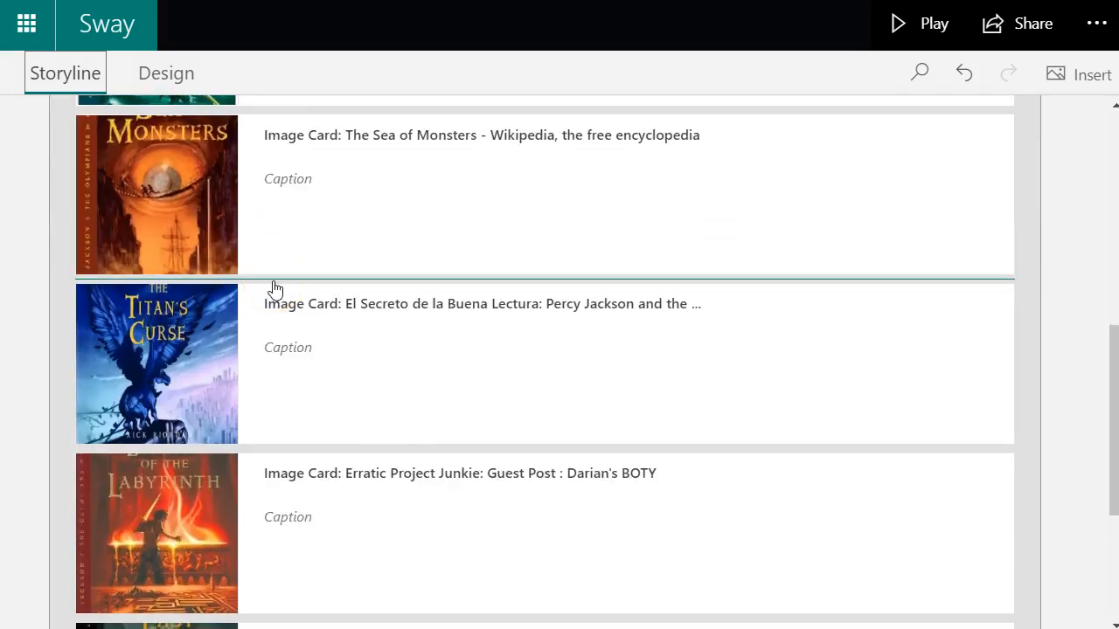
scroll(371, 323, "down", 4)
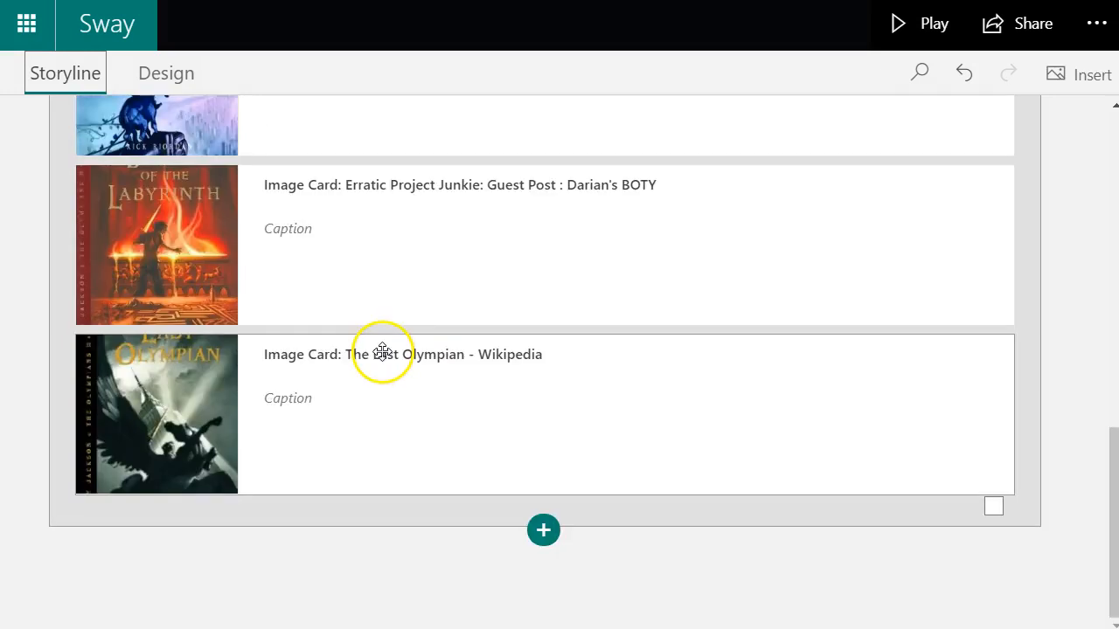
left_click(542, 529)
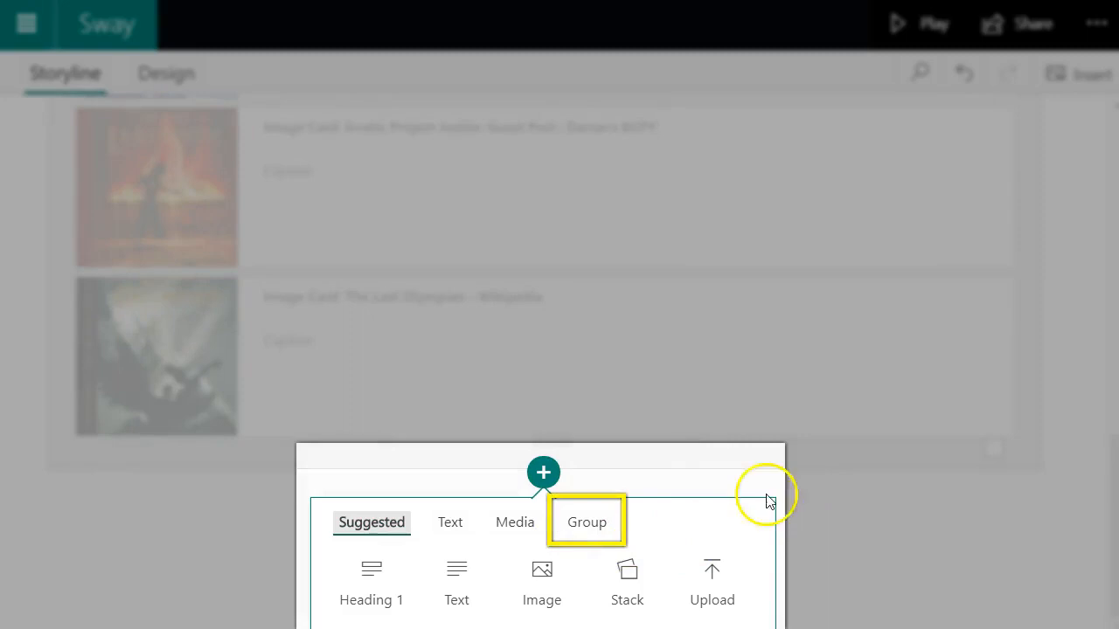
left_click(583, 524)
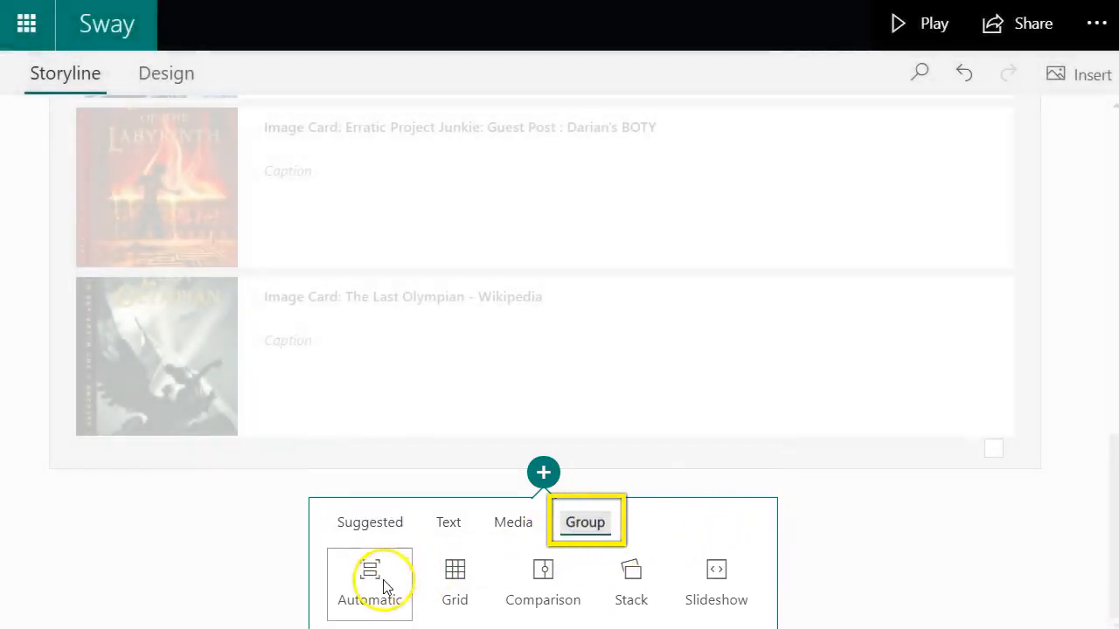
left_click(639, 584)
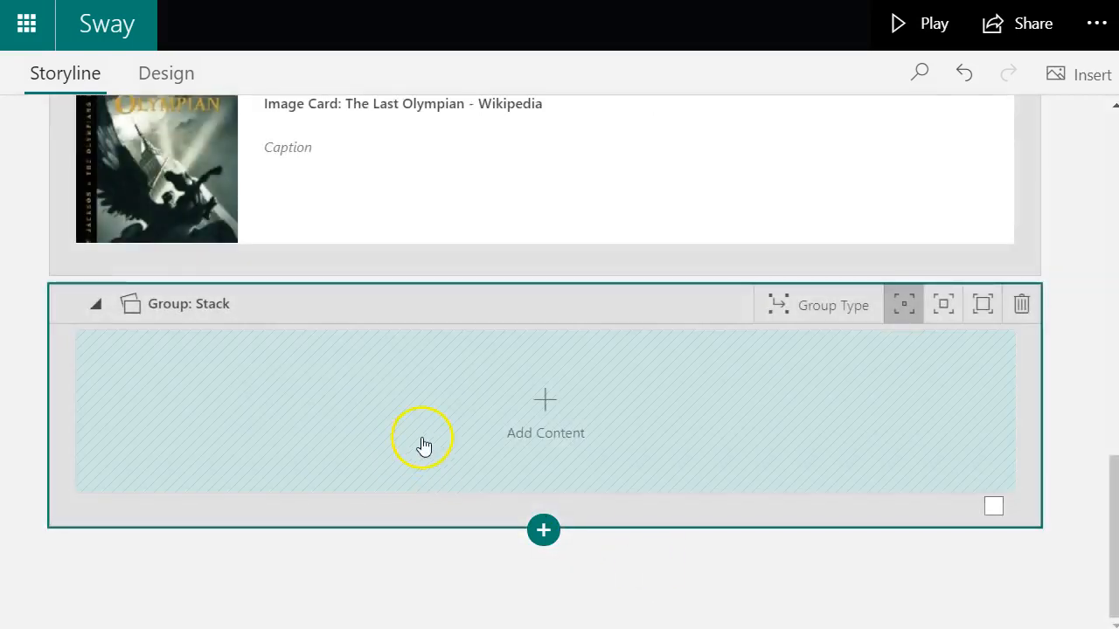
- Add an image card to the empty stack group and run the suggested Animals image search
left_click(551, 403)
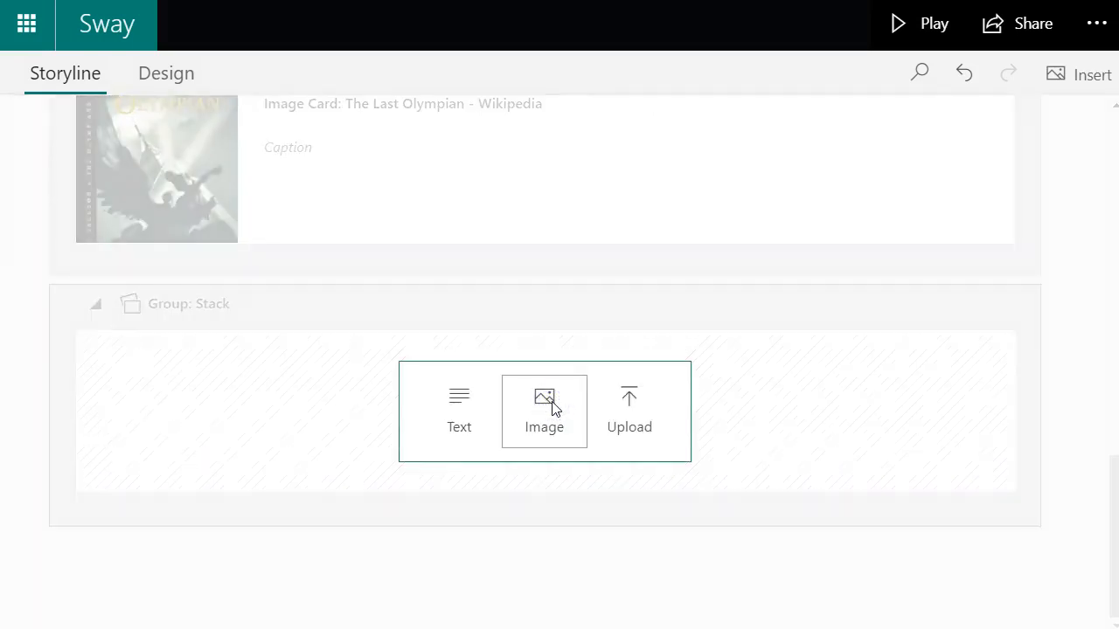
left_click(551, 404)
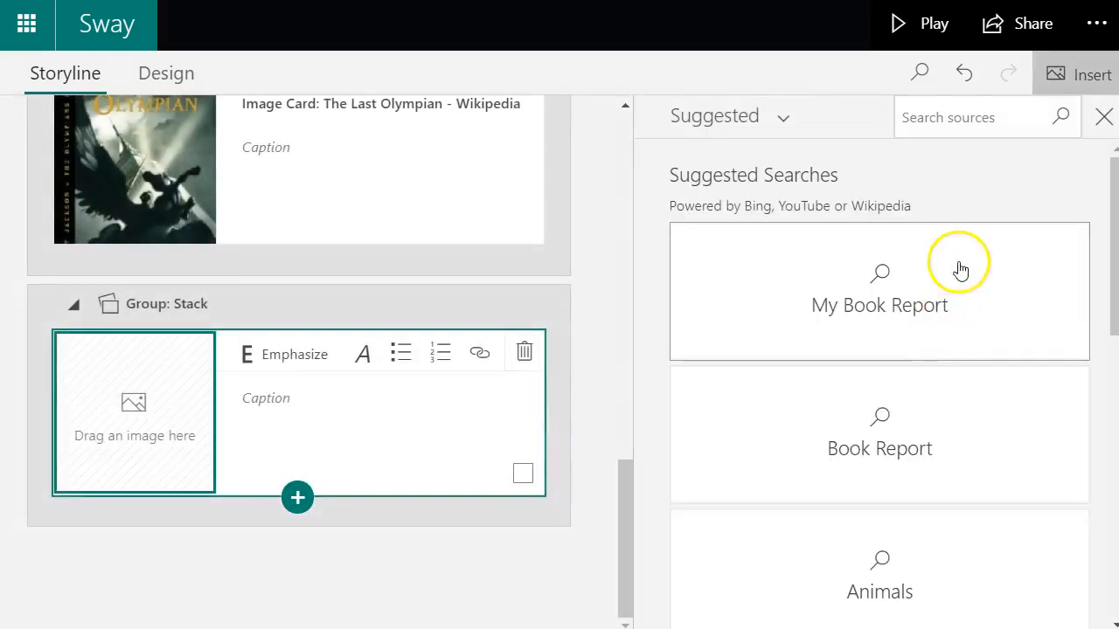
left_click(868, 540)
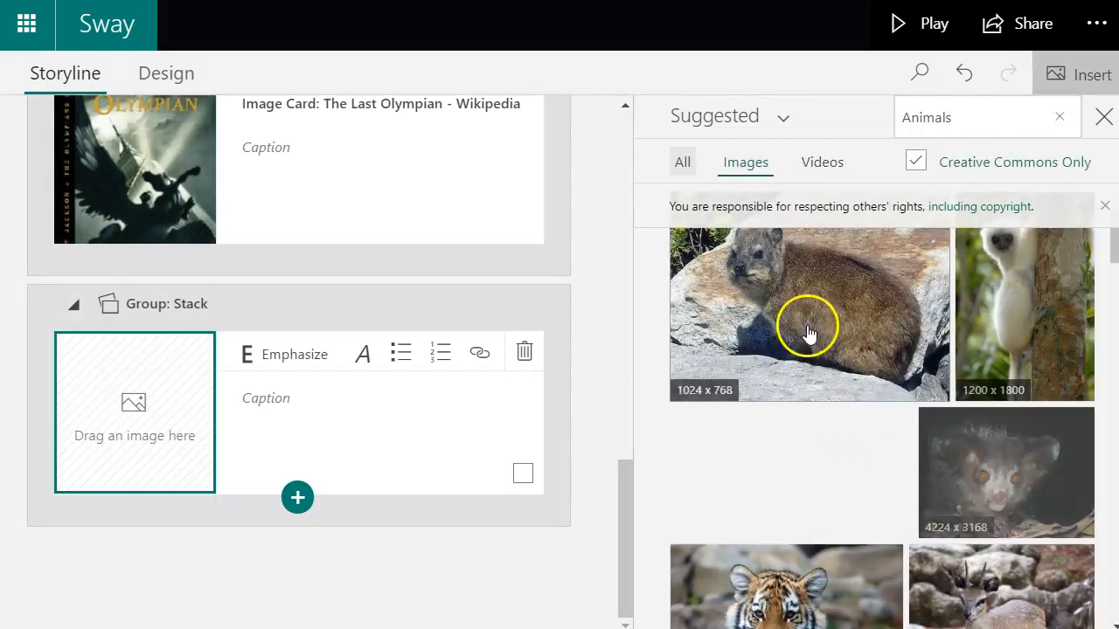
- Add the first three Animals images to the new stack group and view the result in the design preview
left_click(804, 325)
left_click(989, 393)
left_click(735, 472)
left_click(1021, 118)
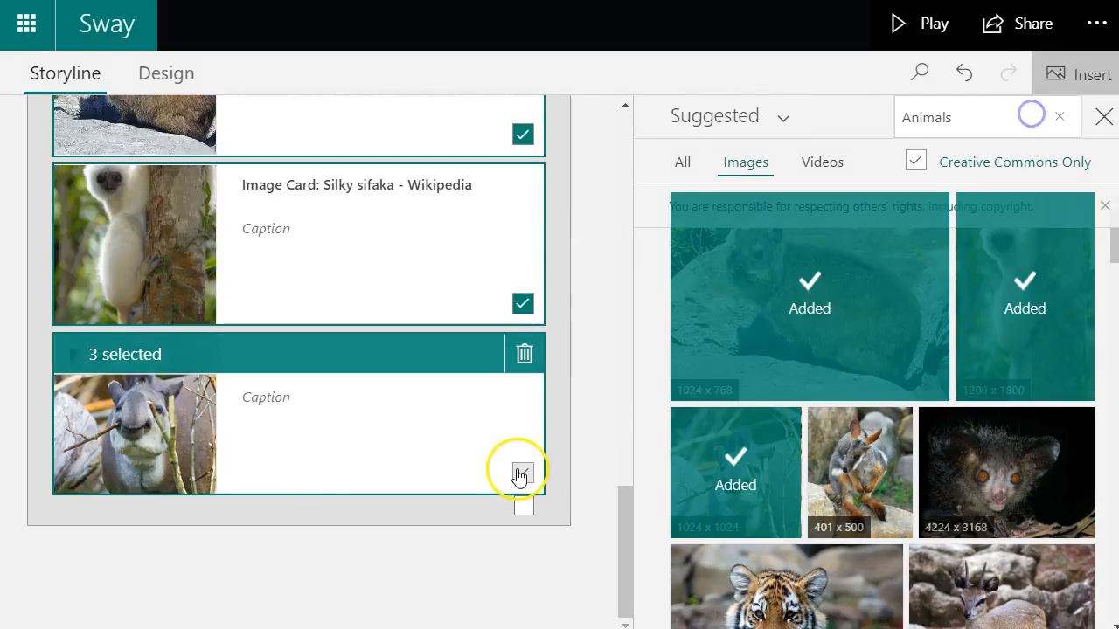
left_click(1104, 118)
left_click(149, 72)
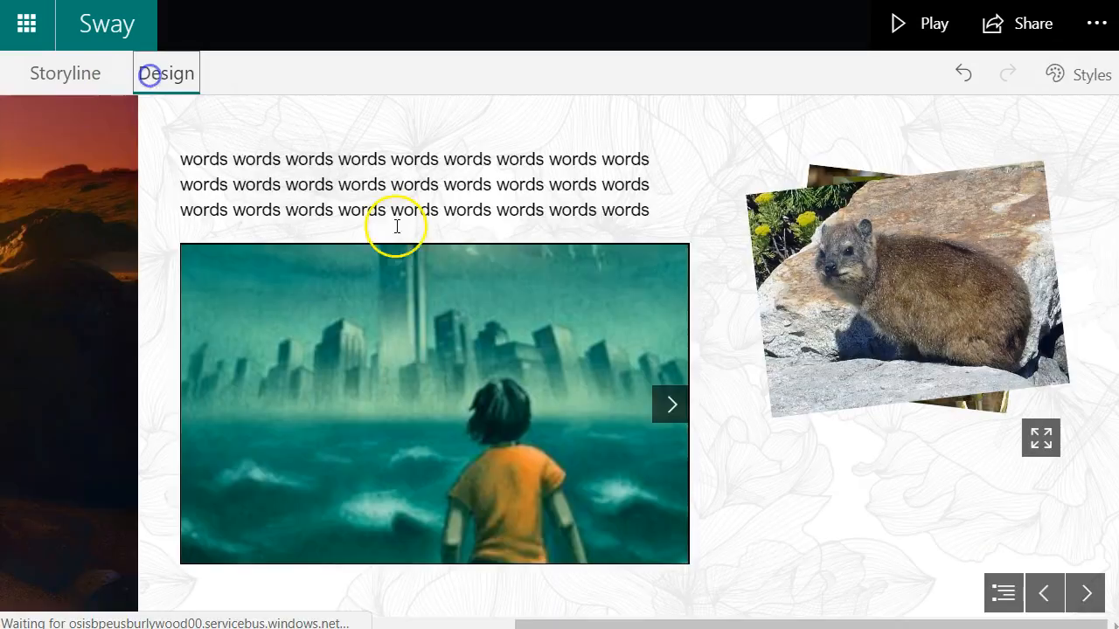